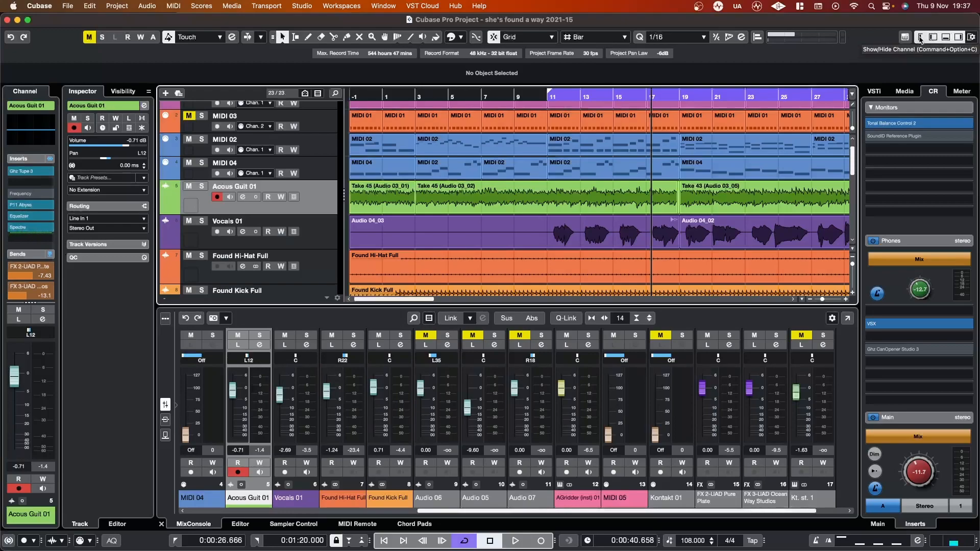
Step: Hide and restore the project window's Channel, Left, Lower and Right zones one at a time
left_click(920, 38)
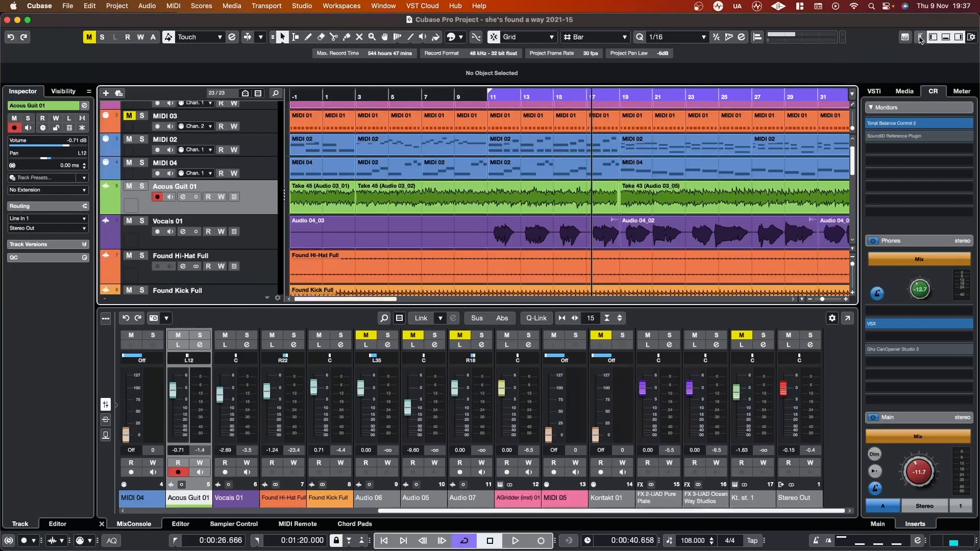
left_click(920, 39)
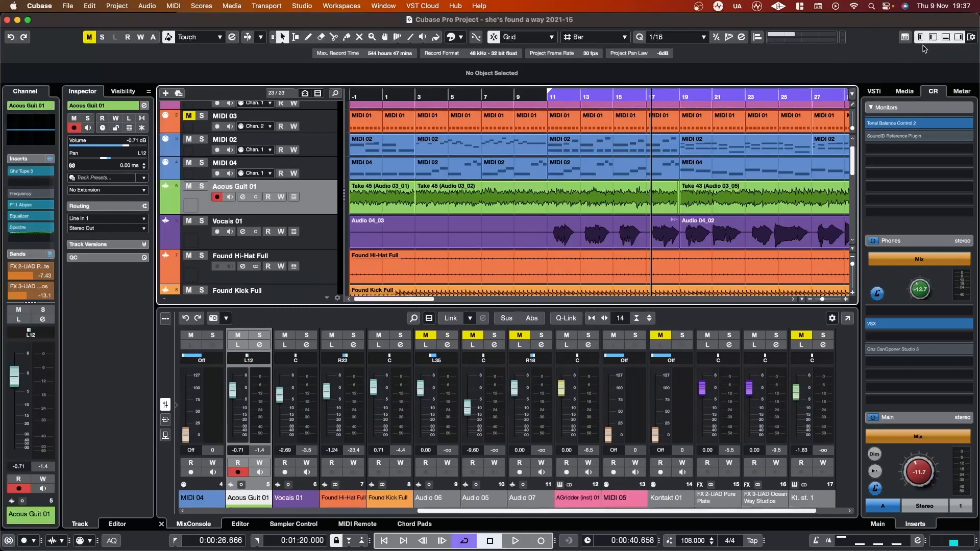
left_click(930, 40)
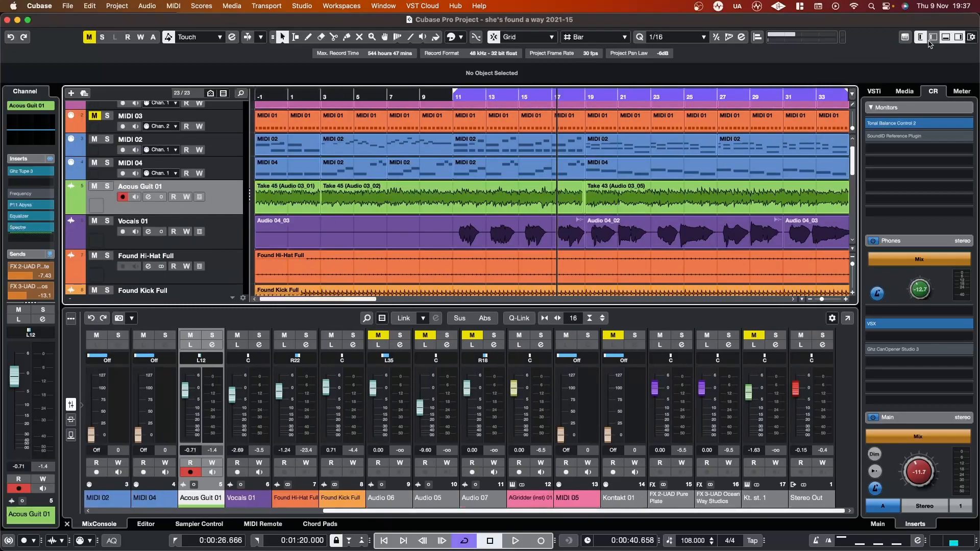
left_click(930, 41)
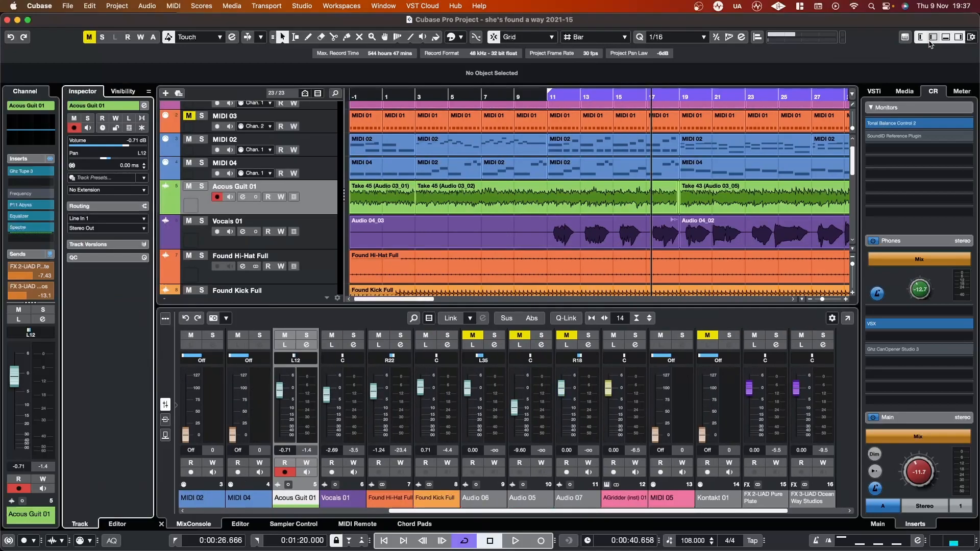
left_click(945, 38)
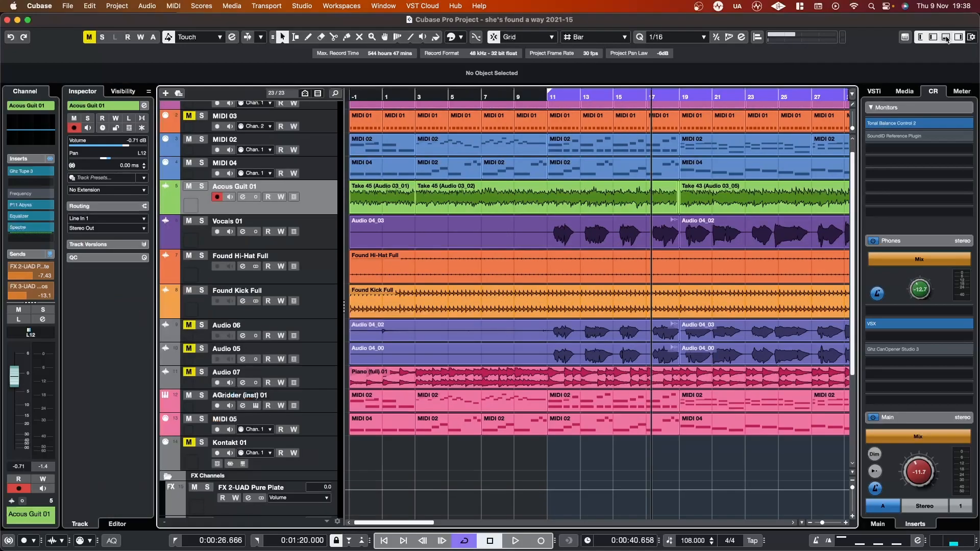
left_click(946, 38)
left_click(959, 38)
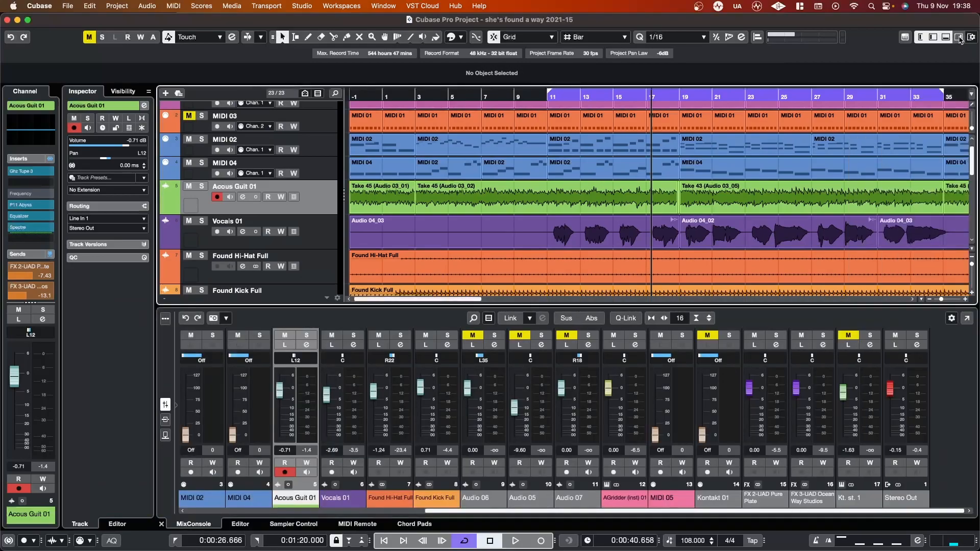
left_click(959, 38)
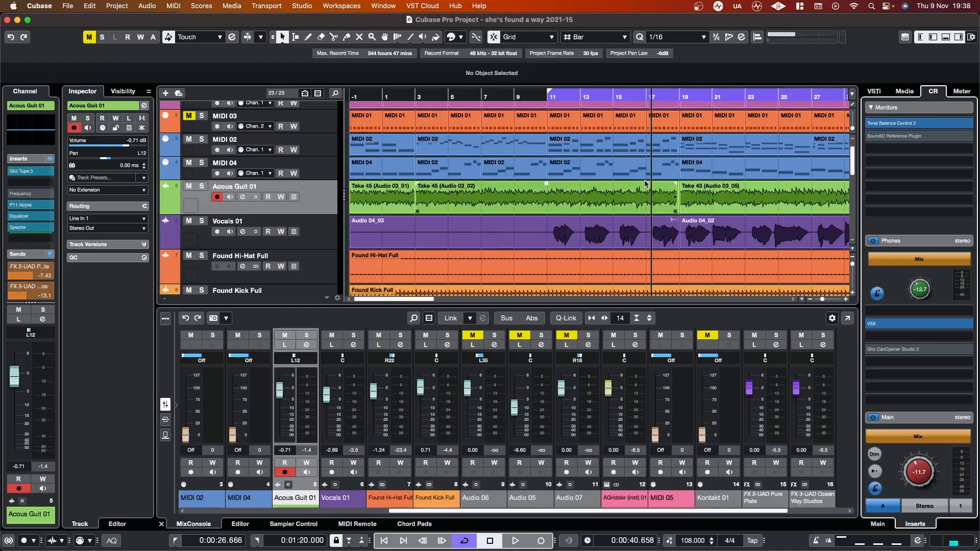
Step: Select the Vocals 01 track and open its channel settings window
scroll(32, 212, "down", 2)
scroll(32, 212, "up", 3)
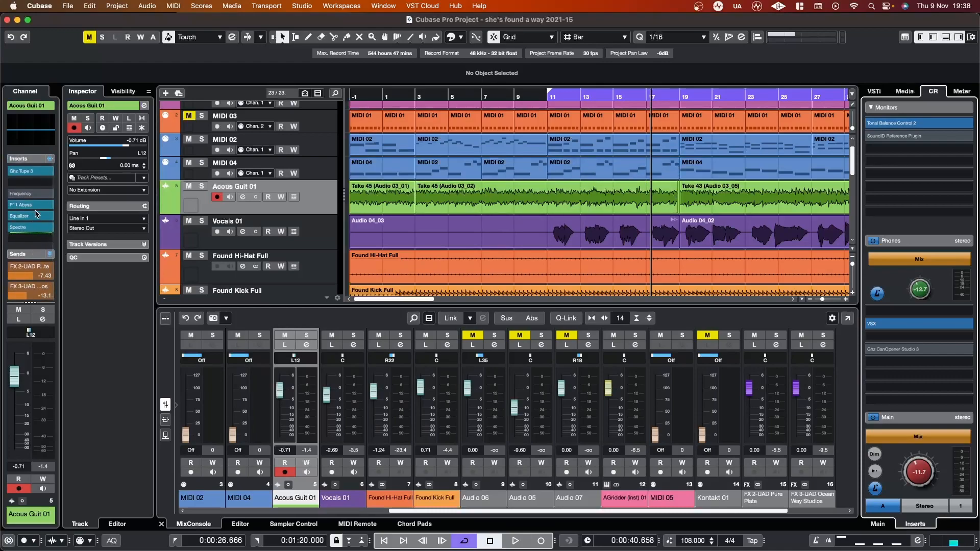
left_click(300, 243)
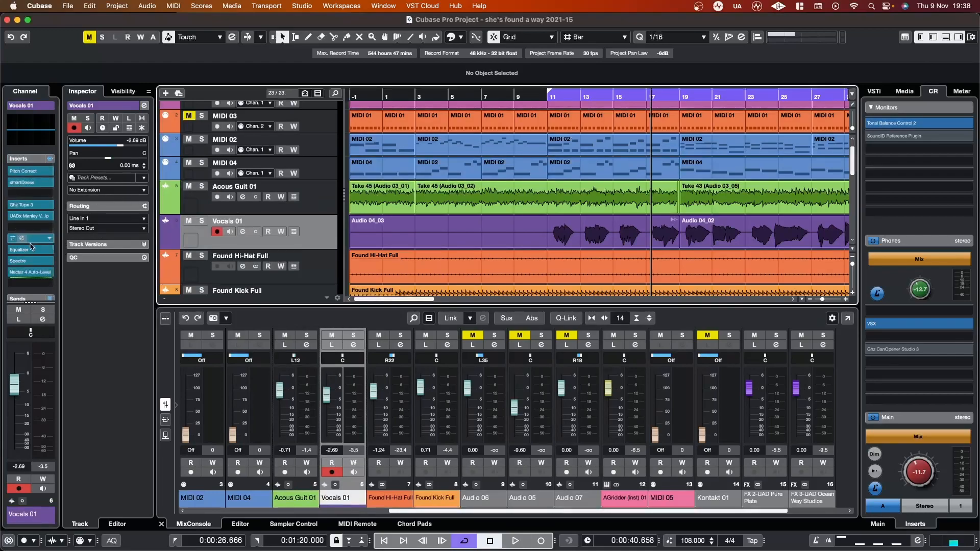
left_click(243, 232)
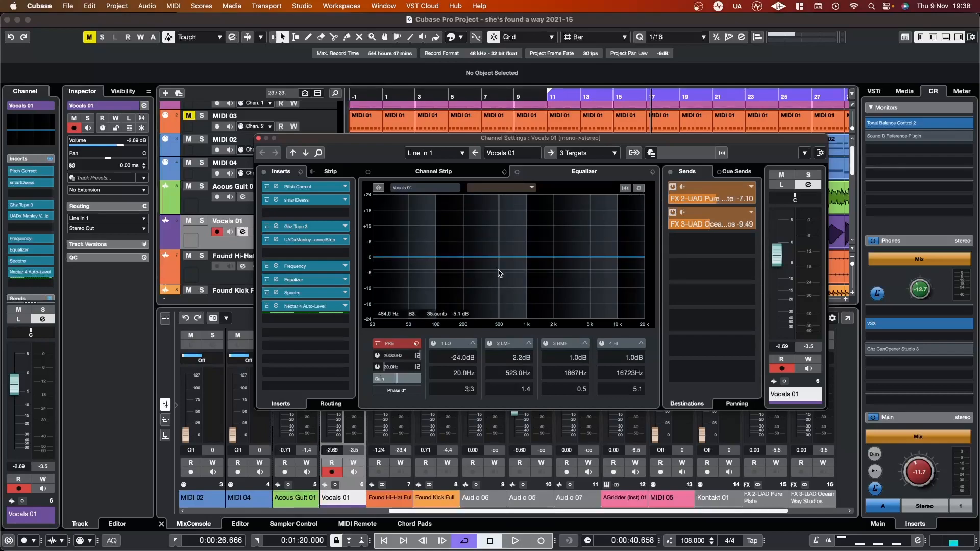
Step: Open the UADx Manley VOXBOX Channel Strip insert on Vocals 01, view its functions menu, and close the plug-in
left_click(315, 242)
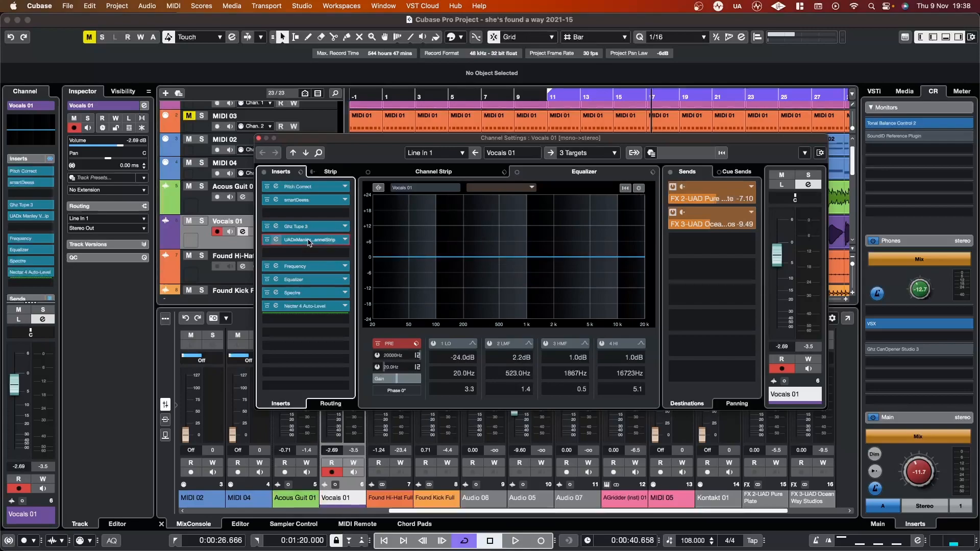
left_click(691, 120)
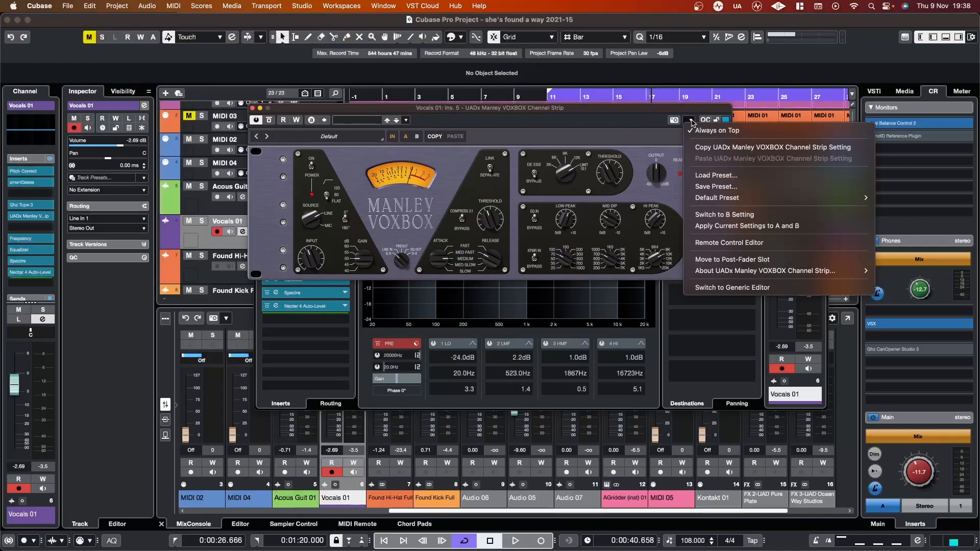
left_click(252, 108)
left_click(252, 108)
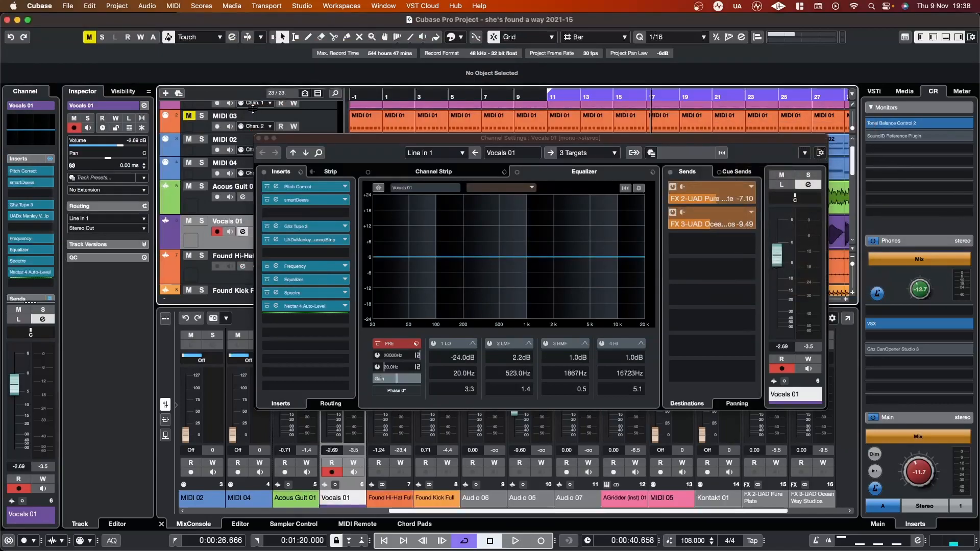
Step: Examine the channel functions menu and the toolbar setup options of the Vocals 01 channel settings
left_click(426, 138)
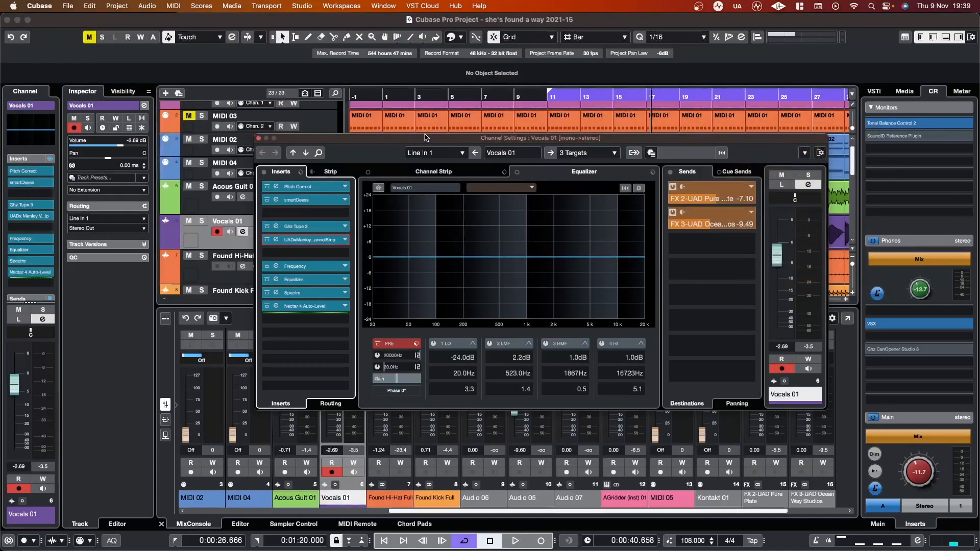
left_click(804, 152)
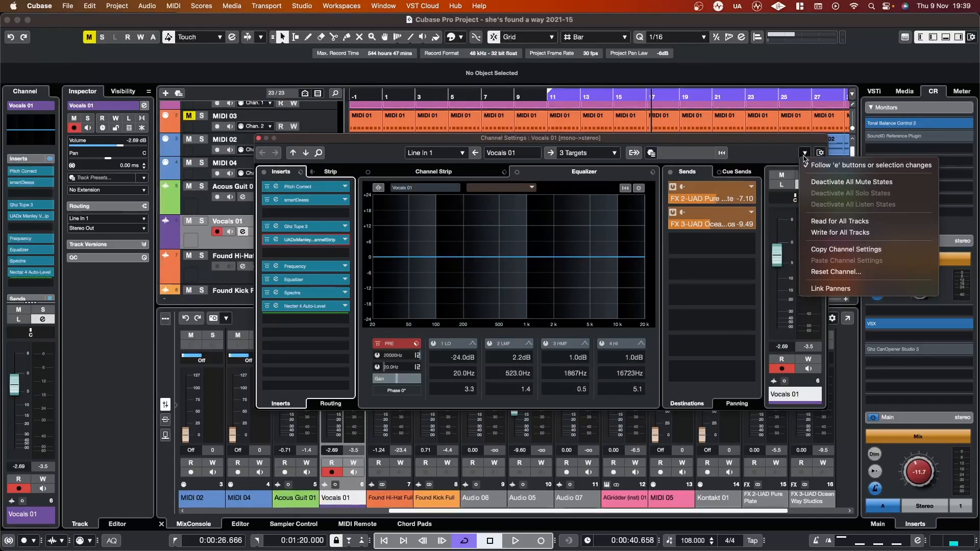
right_click(743, 158)
right_click(742, 157)
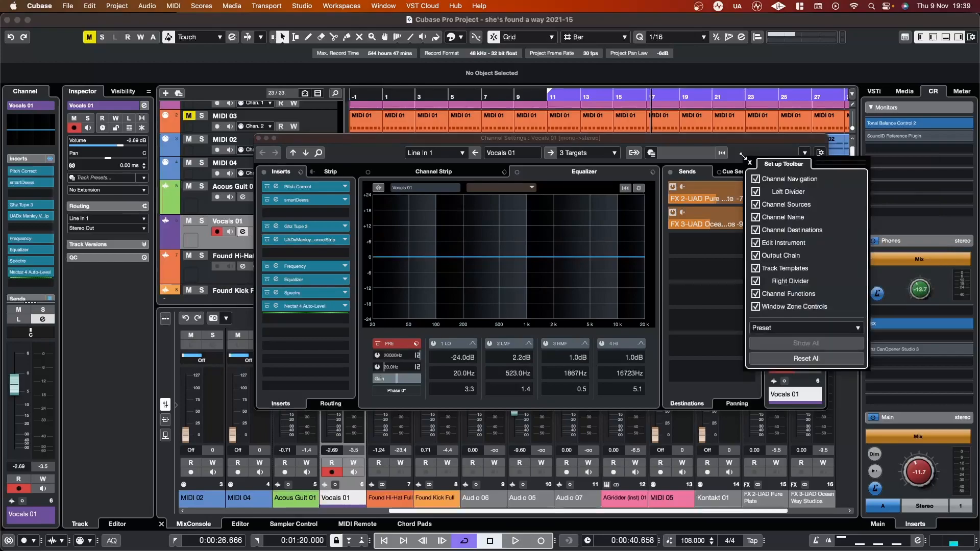
left_click(734, 151)
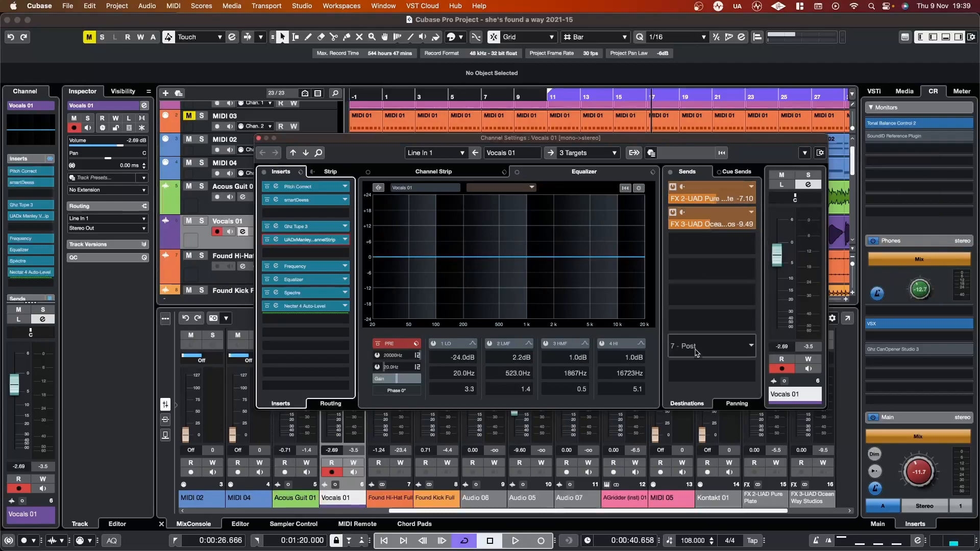
Step: Toggle Always on Top for the channel settings window and move the window slightly up and to the left before closing it
right_click(651, 380)
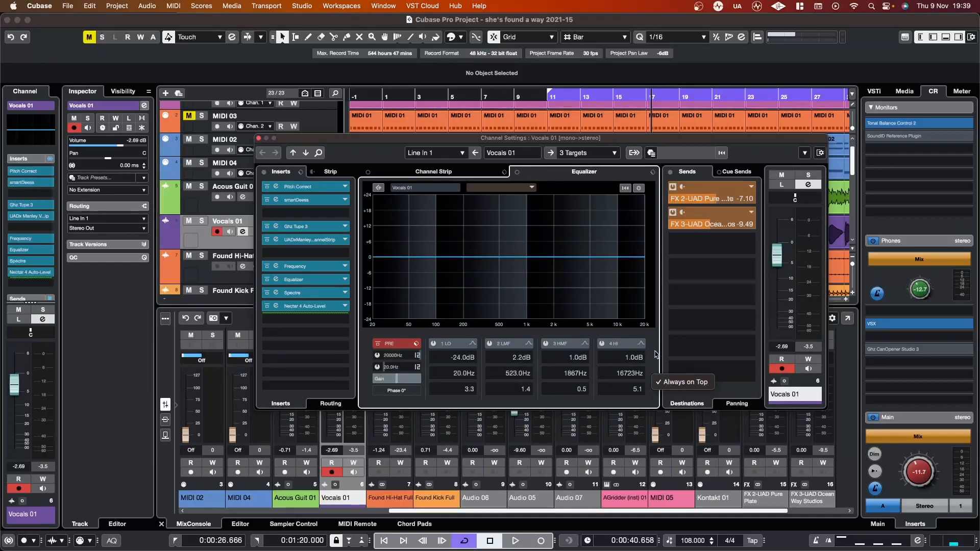
left_click(666, 383)
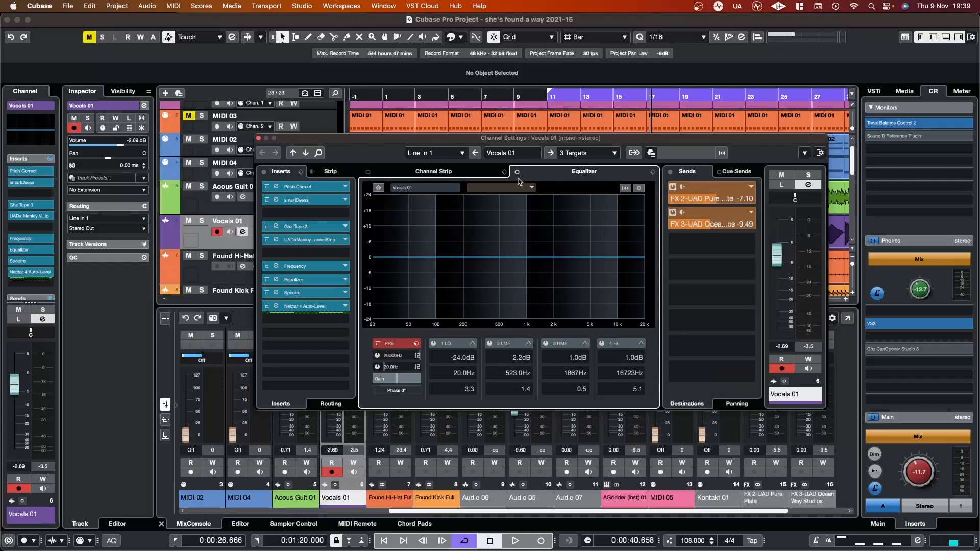
left_click_drag(522, 139, 494, 110)
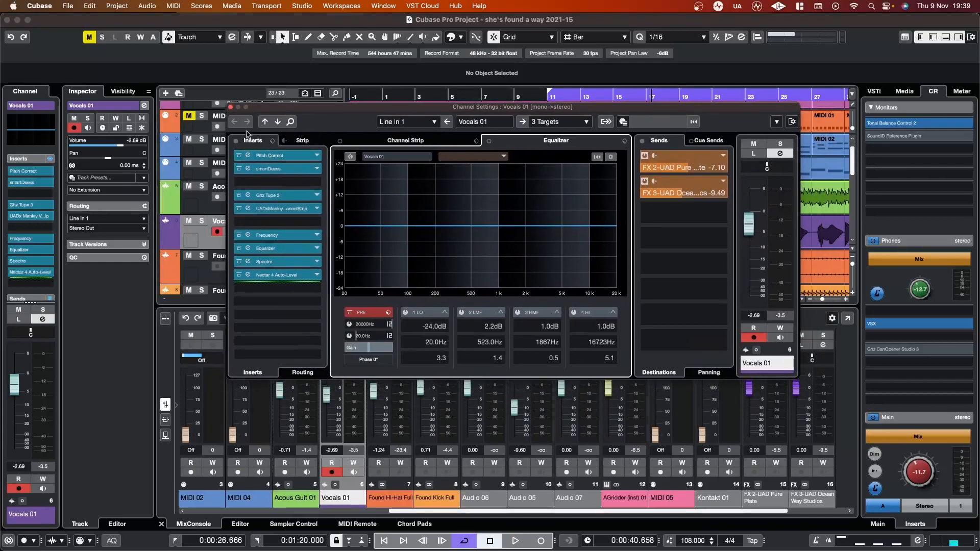
left_click(231, 107)
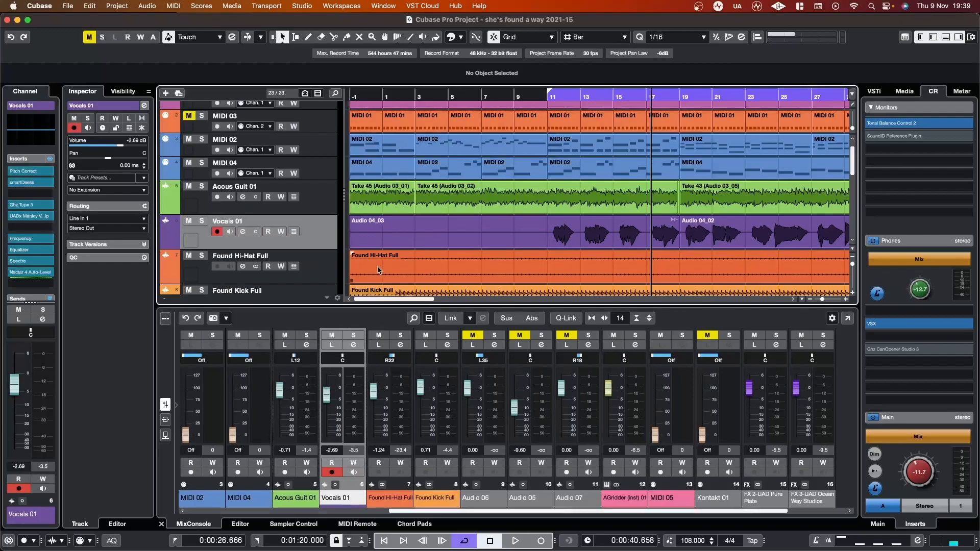
Step: Reopen the Vocals 01 channel settings and set the FX 2-UAD Pure Plate send level to -6.87
scroll(21, 213, "down", 5)
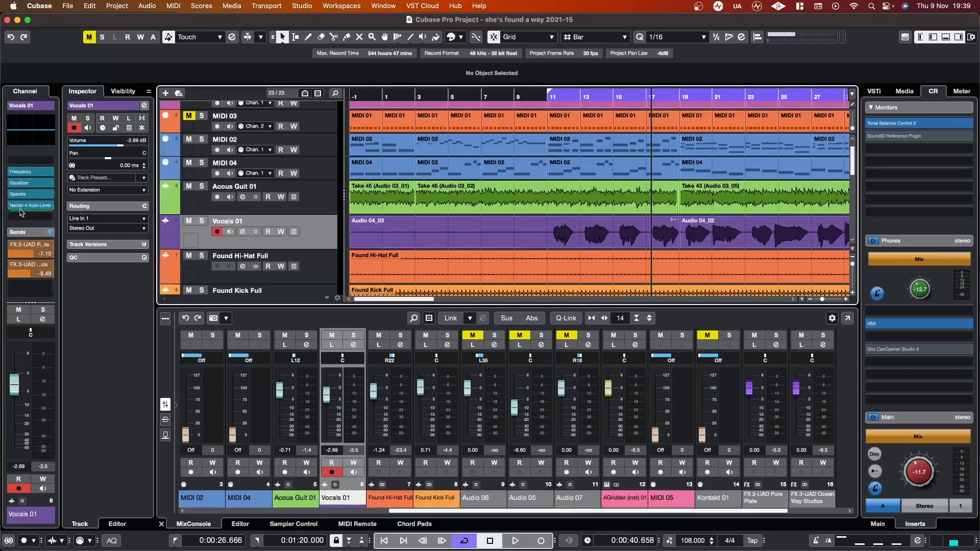
scroll(22, 213, "up", 5)
left_click(242, 231)
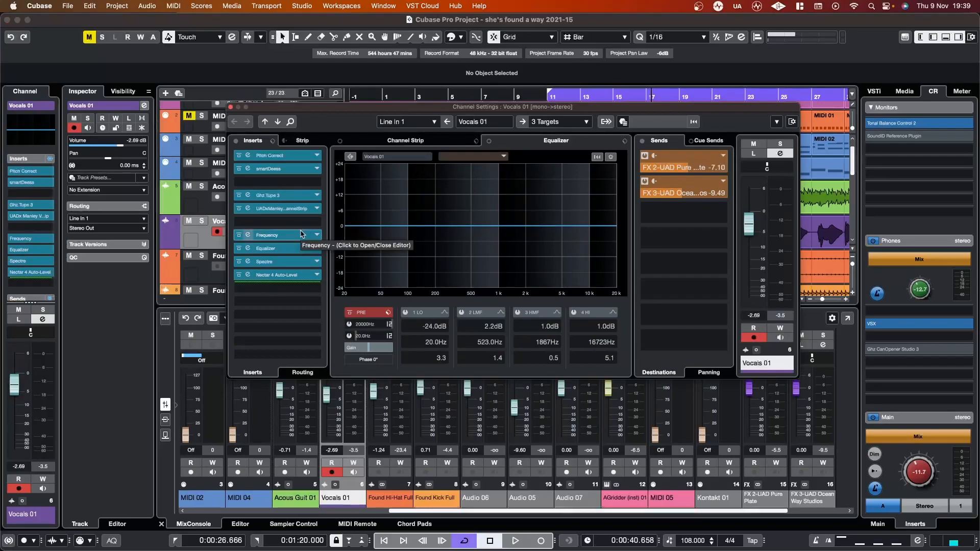
left_click(685, 171)
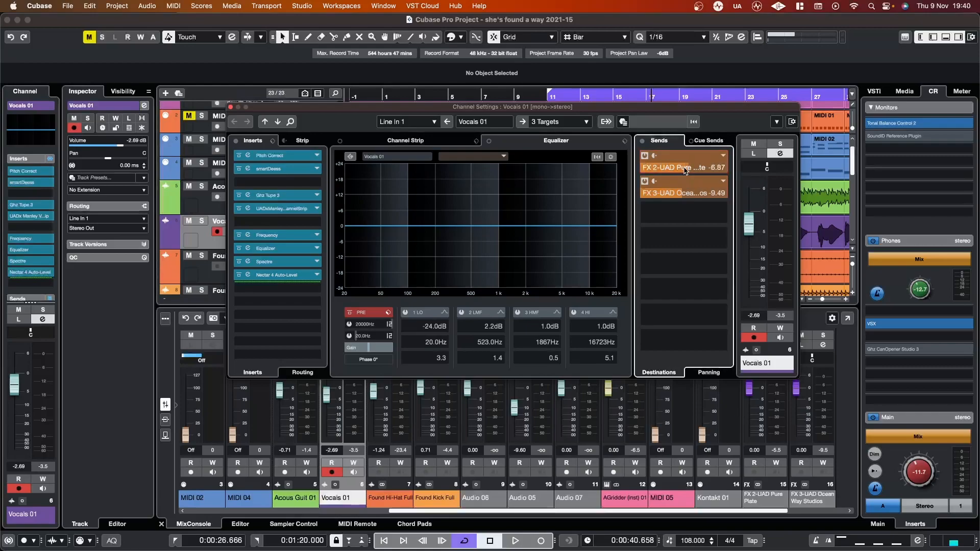
left_click(231, 109)
Step: Open the MixConsole in its own window and try adjusting the FX 2-UAD Pure Plate send level on Acous Guit 01
mouse_move(5, 199)
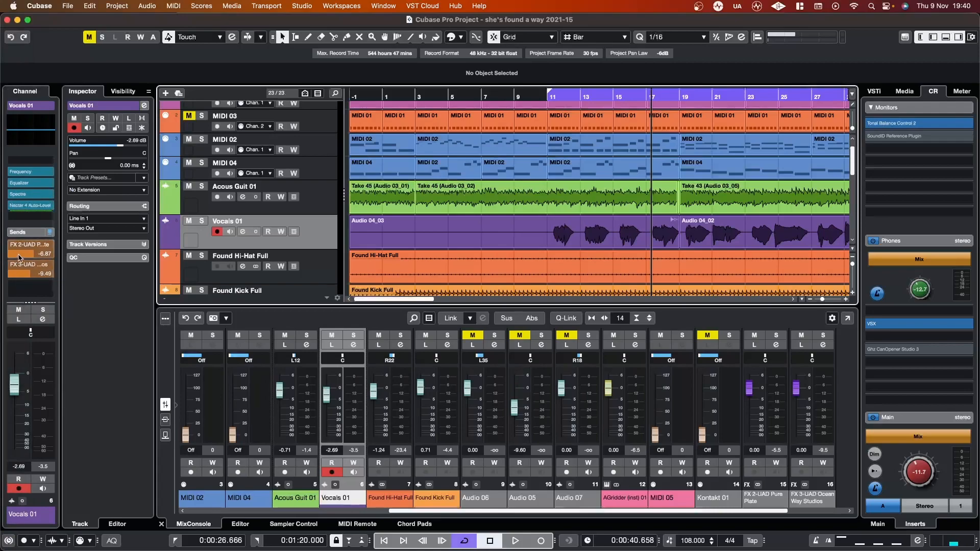
scroll(18, 257, "up", 2)
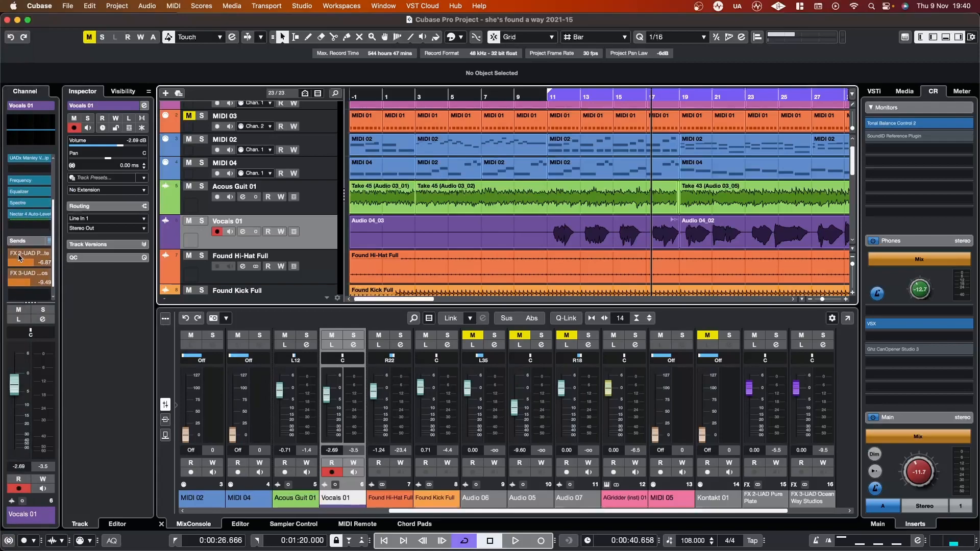
scroll(18, 258, "down", 2)
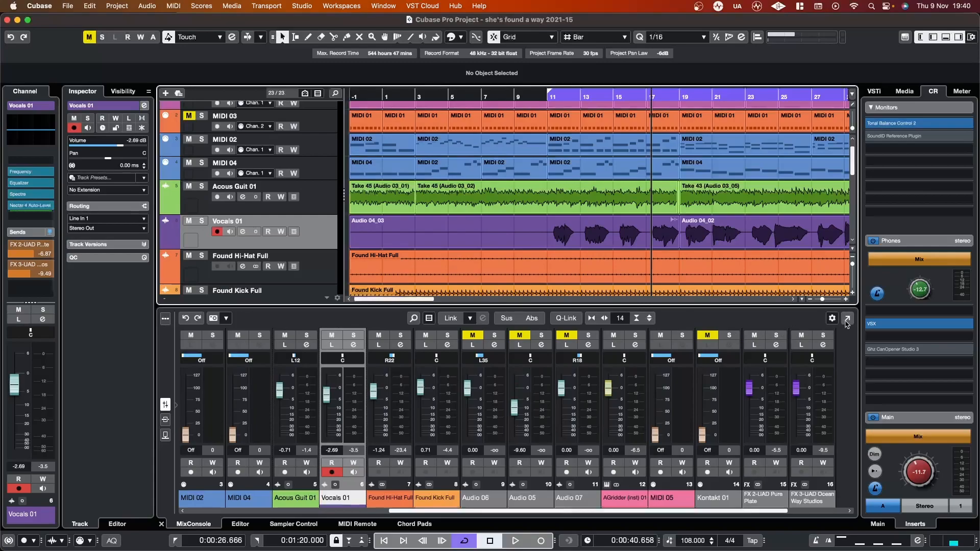
left_click(847, 318)
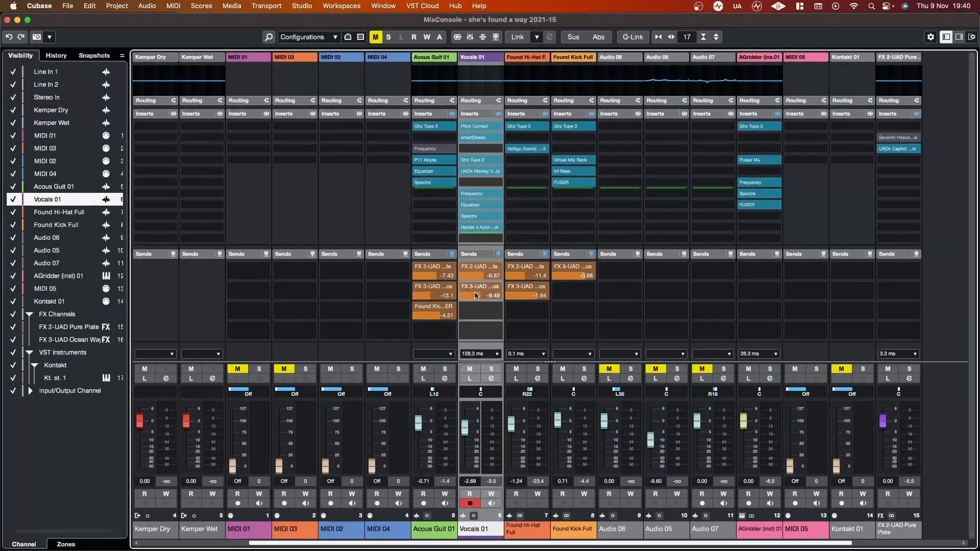
left_click(435, 279)
left_click_drag(437, 280, 440, 281)
Step: In the MixConsole window layout, toggle the EQ, Sends and Channel Name elements and restore their original visibility
left_click(971, 37)
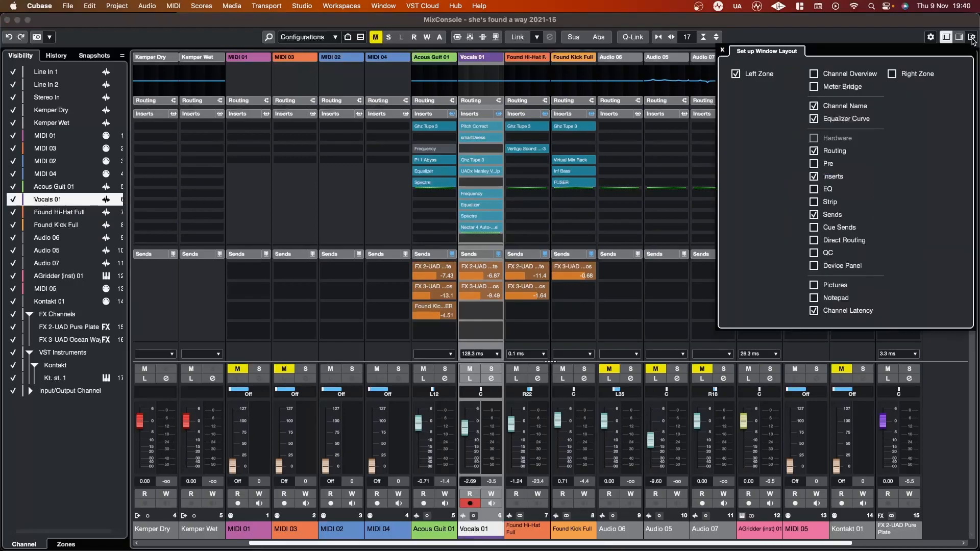
left_click(814, 190)
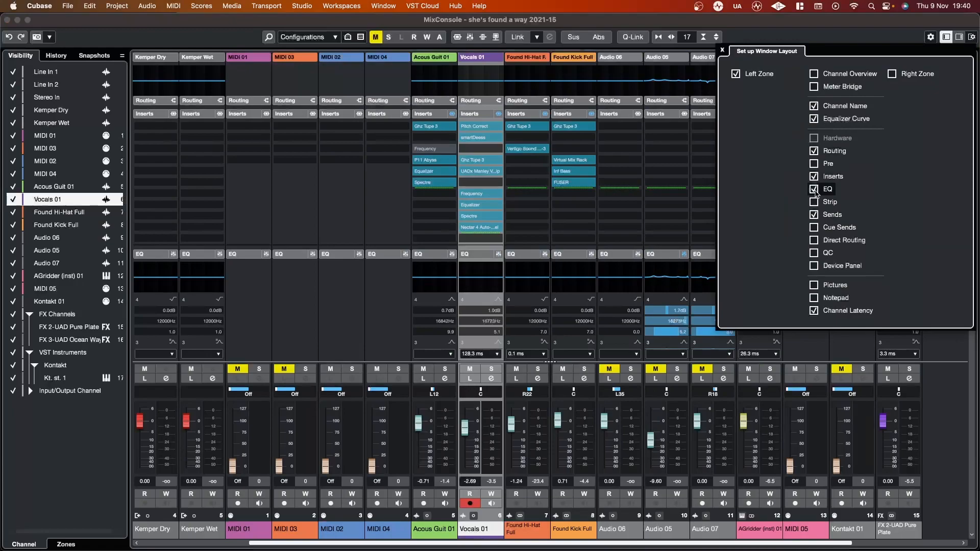
left_click(814, 215)
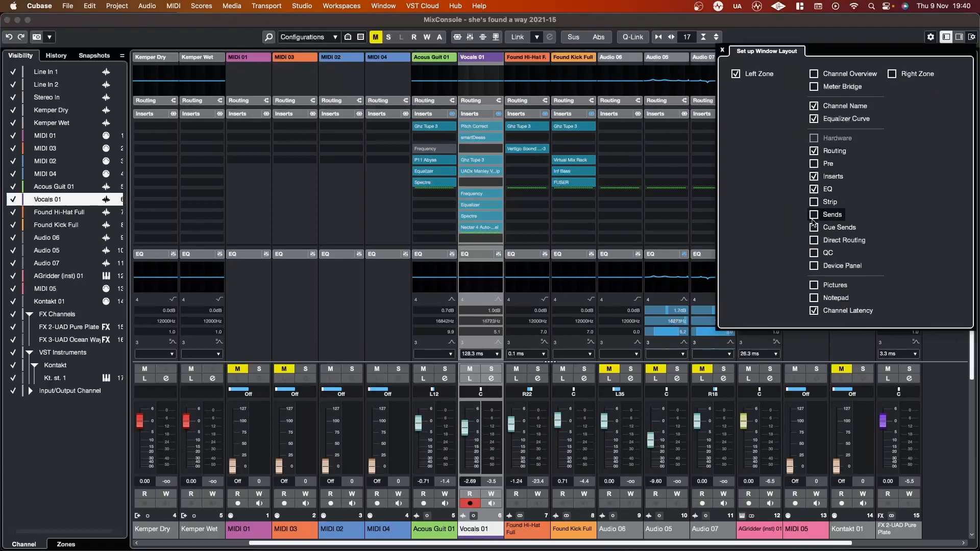
left_click(814, 215)
left_click(815, 189)
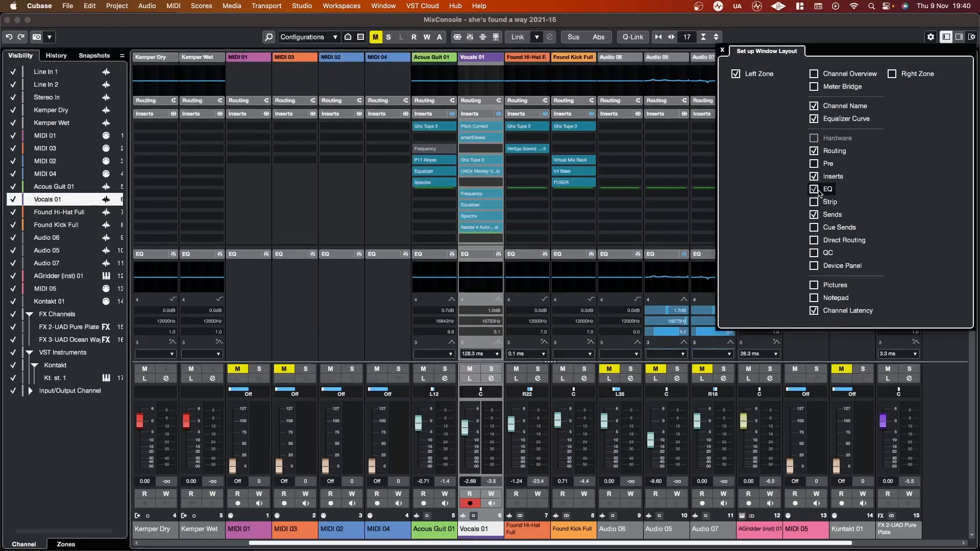
left_click(814, 106)
left_click(814, 106)
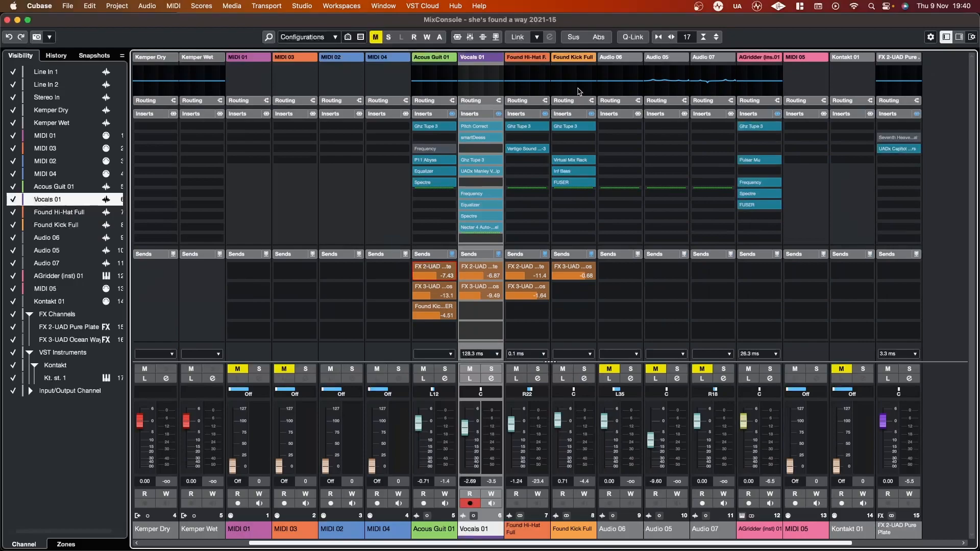
Step: Select the Audio 05, Audio 07 and Found Hi-Hat Full channels in turn from their equalizer curves
left_click(673, 84)
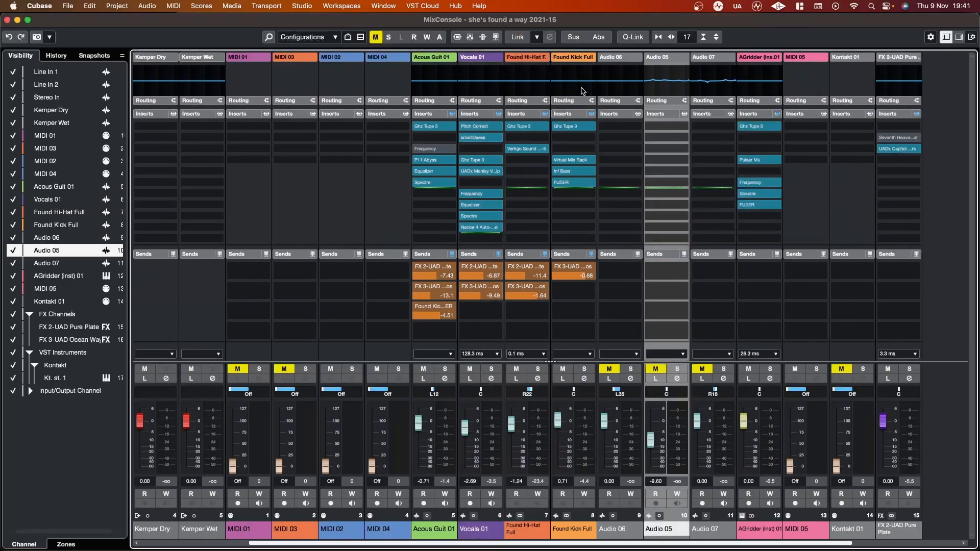
left_click(715, 90)
left_click(507, 87)
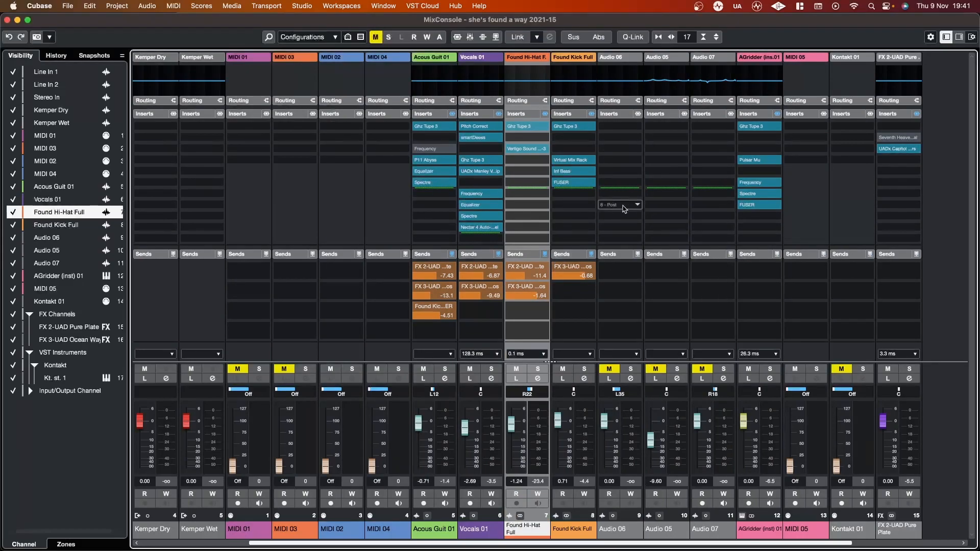
Step: Review the MixConsole window layout elements and inspect the Channel Latency Overview for Vocals 01
left_click(971, 37)
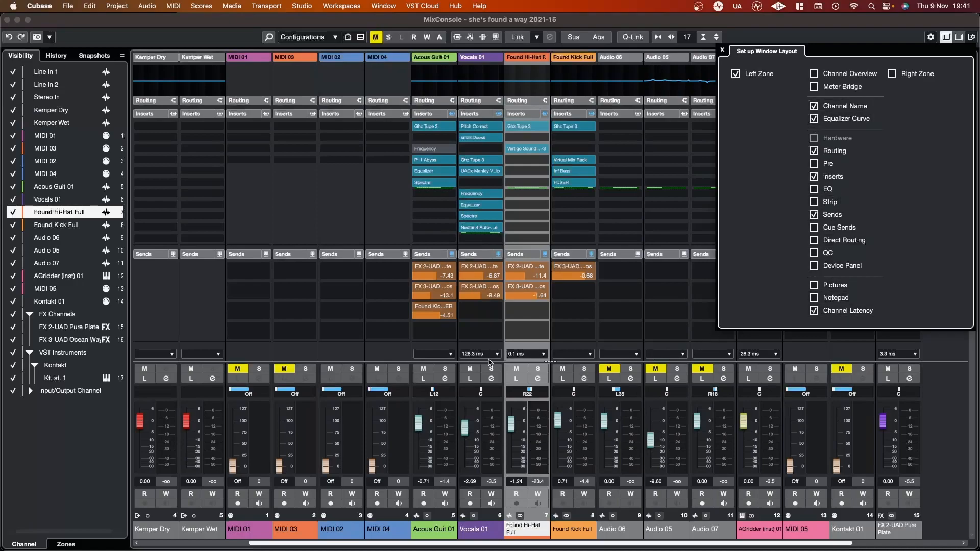
left_click(952, 388)
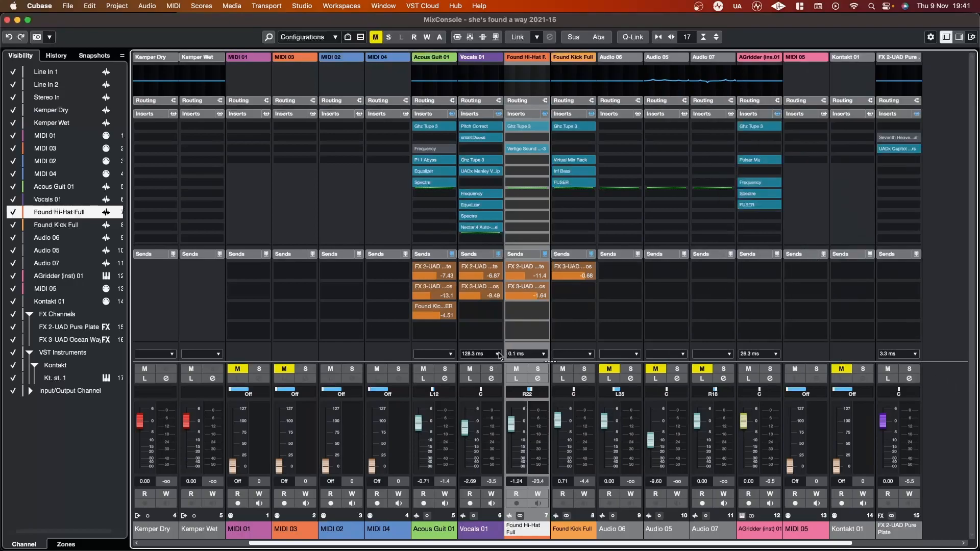
left_click(498, 354)
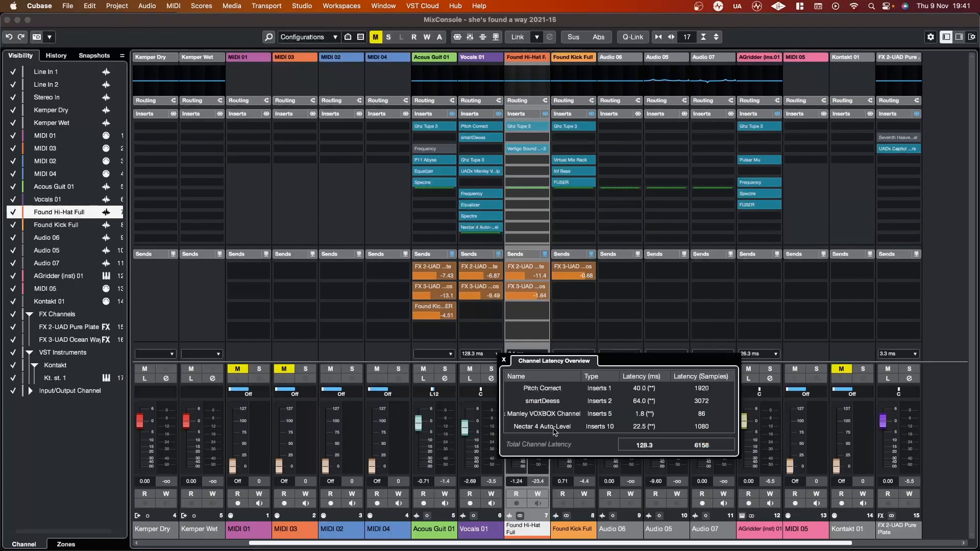
left_click(504, 360)
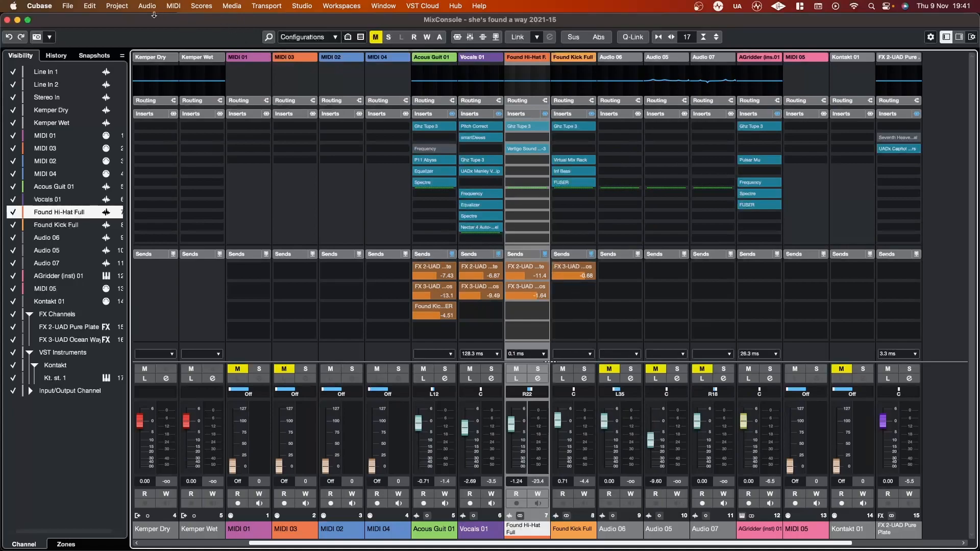
Step: Set the VST preference Delay Compensation Threshold (for Recording) to 6.0 ms and apply it
left_click(50, 6)
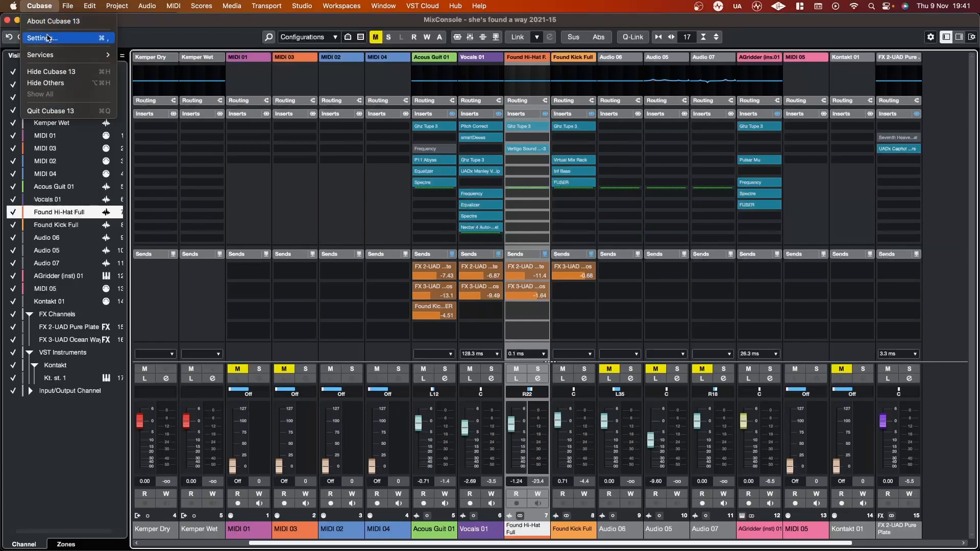
left_click(49, 38)
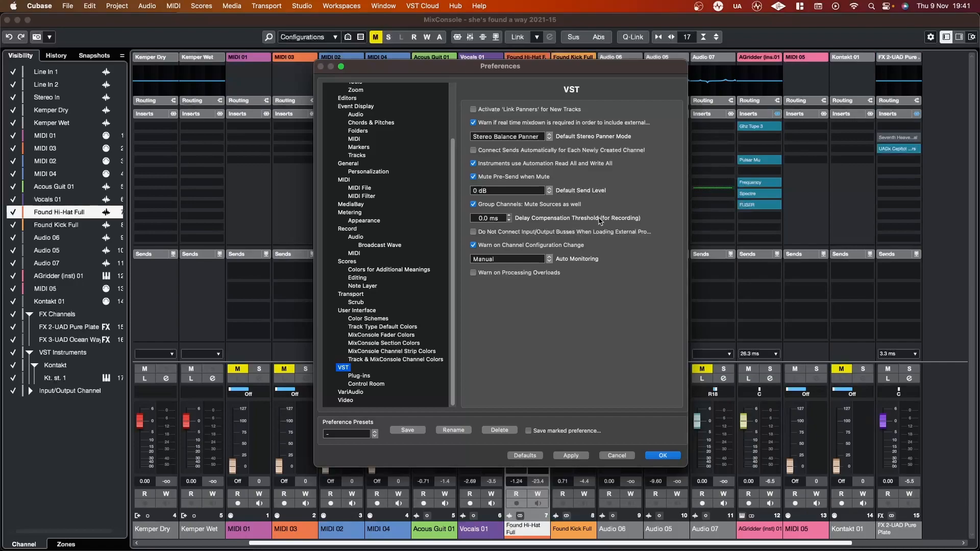
left_click(482, 218)
left_click_drag(489, 218, 480, 218)
type("60")
key("Return")
left_click(654, 456)
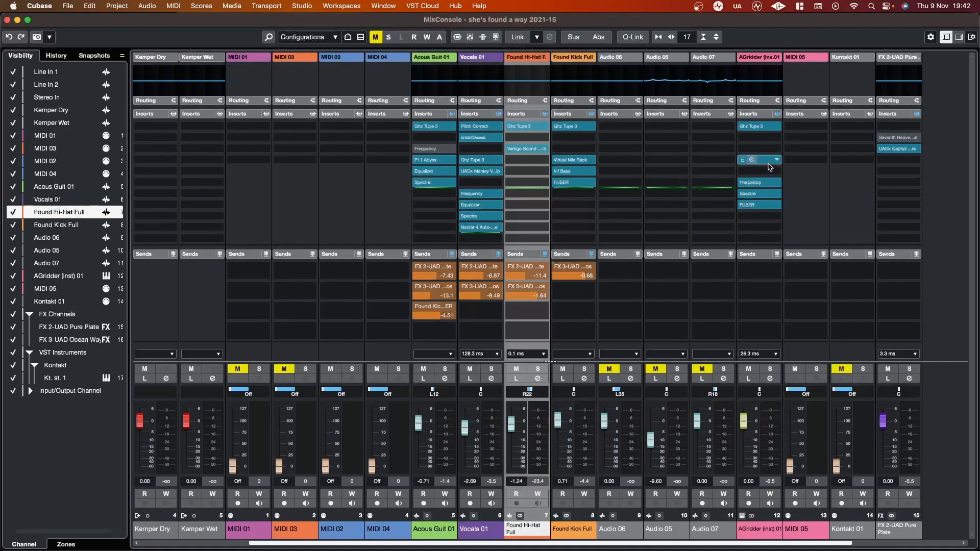
Step: Inspect the channel latency overview for AGridder (inst) 01 and set the Delay Compensation Threshold (for Recording) to 5 ms
left_click(773, 354)
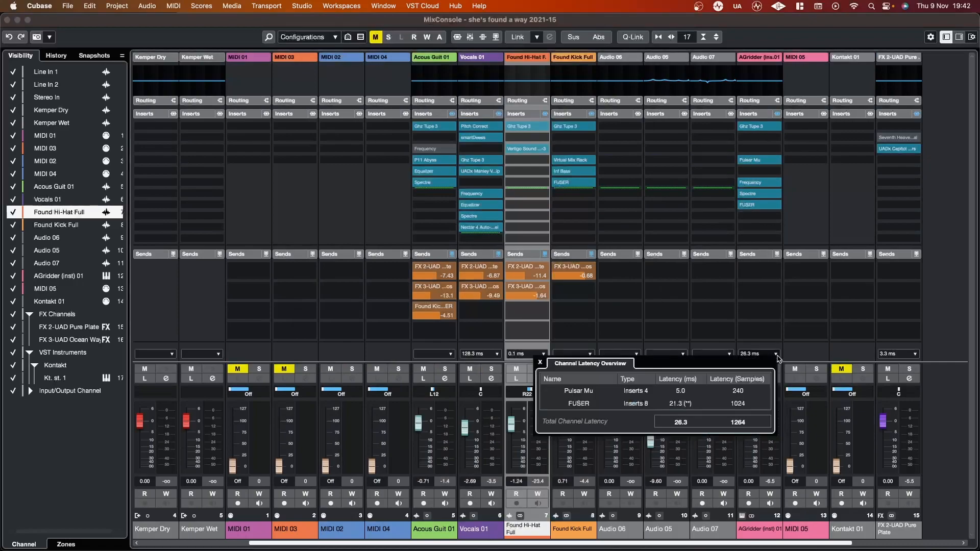
left_click(540, 364)
left_click(48, 7)
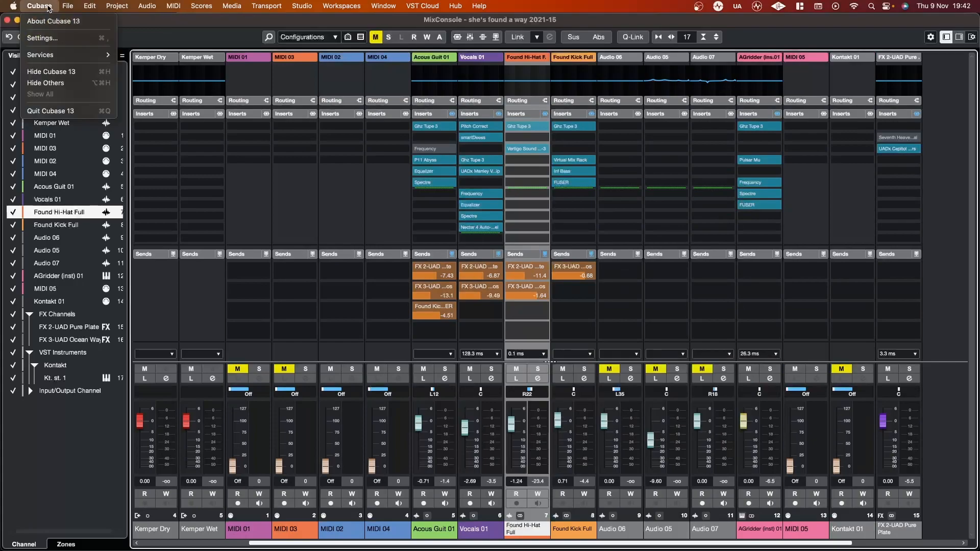
left_click(42, 38)
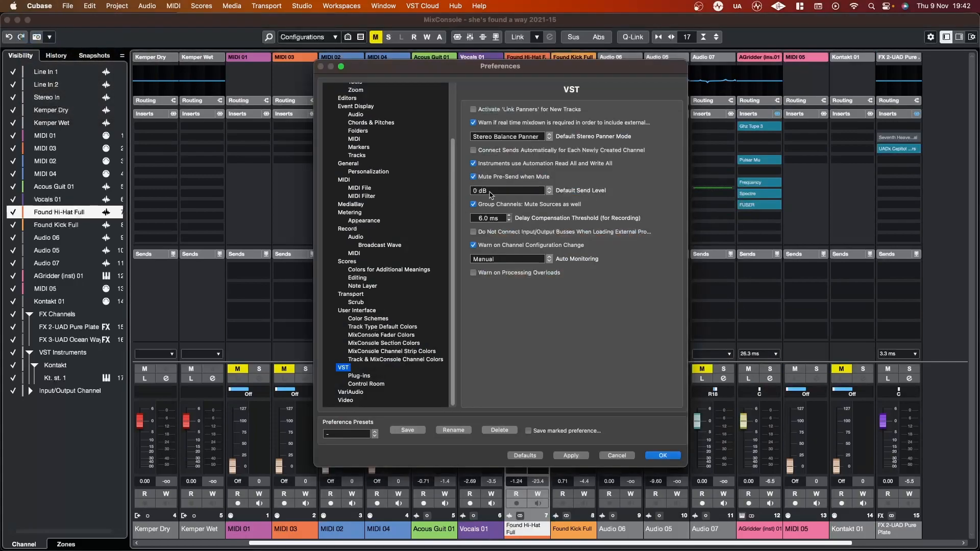
left_click(485, 220)
type("5.1")
key("Return")
left_click(662, 456)
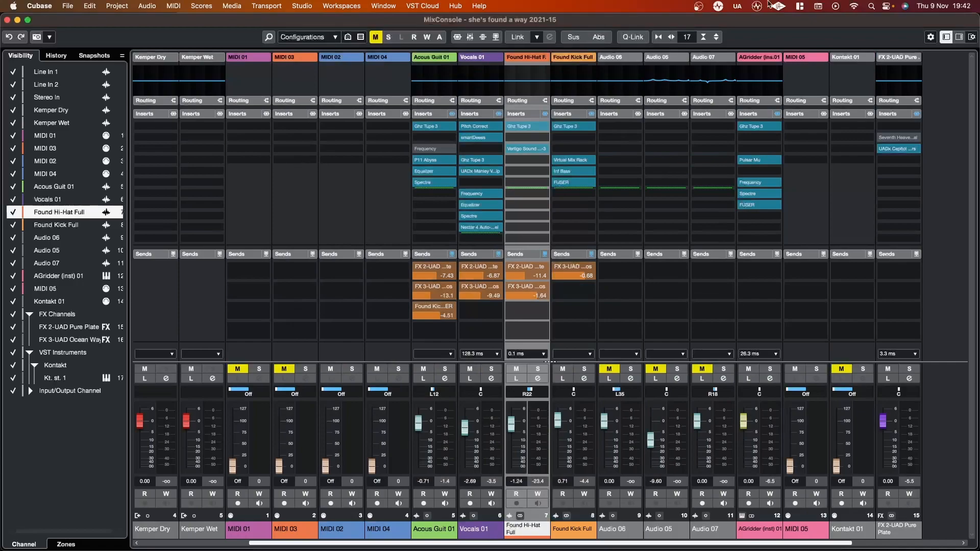
Step: Look through the MixConsole's function and window layout options and show its right zone
left_click(931, 37)
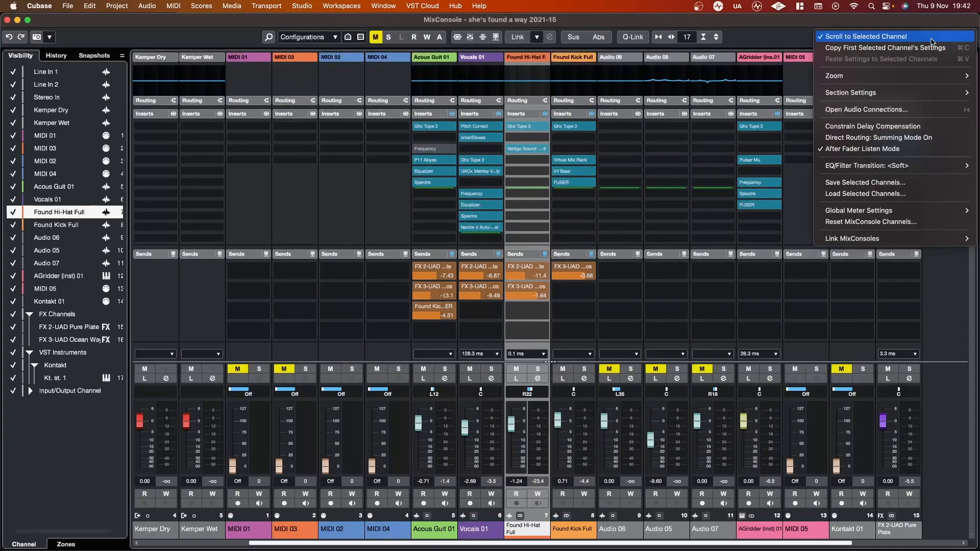
left_click(778, 34)
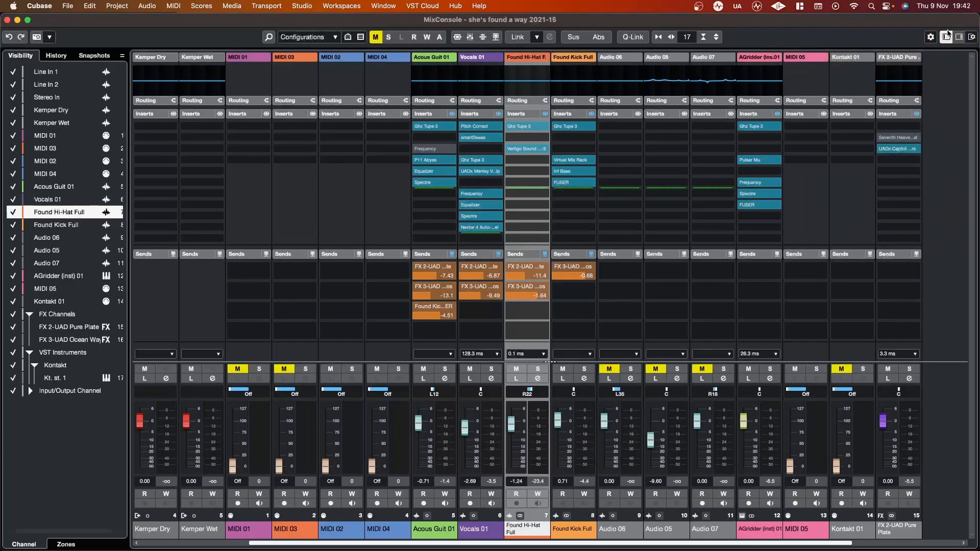
left_click(971, 38)
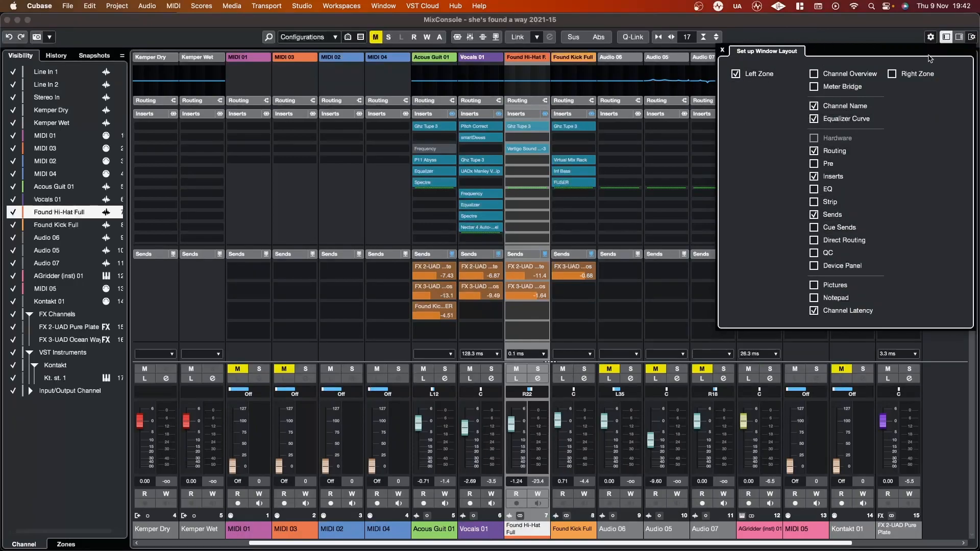
left_click(958, 38)
left_click(958, 38)
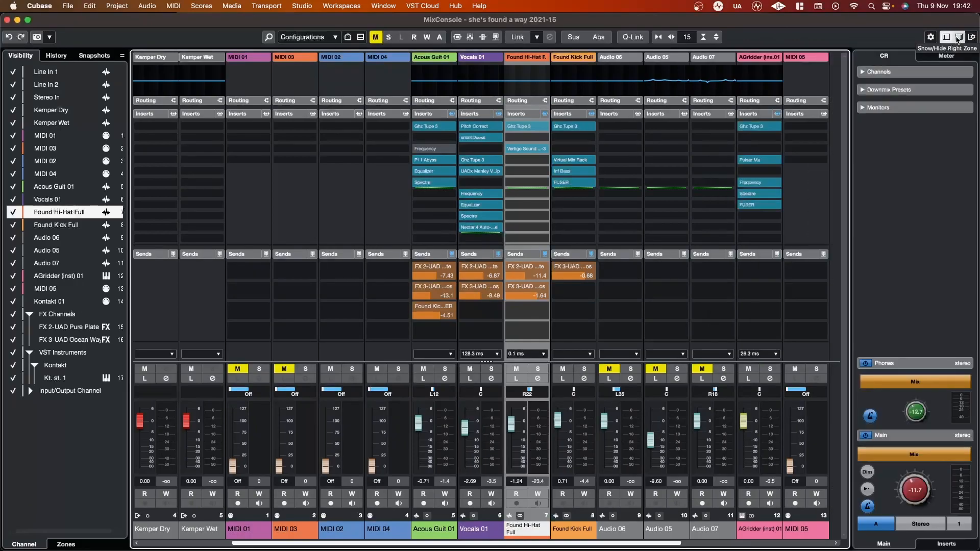
left_click(931, 36)
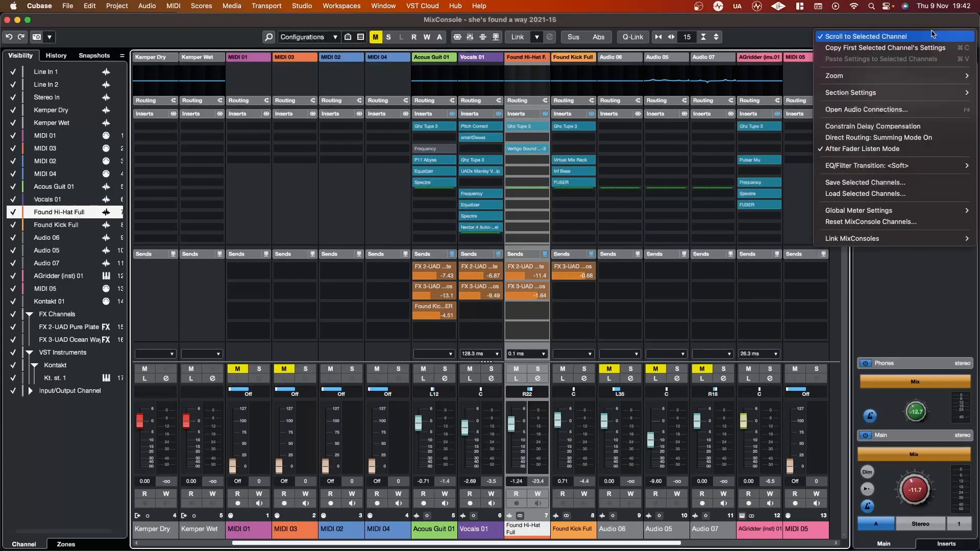
left_click(771, 41)
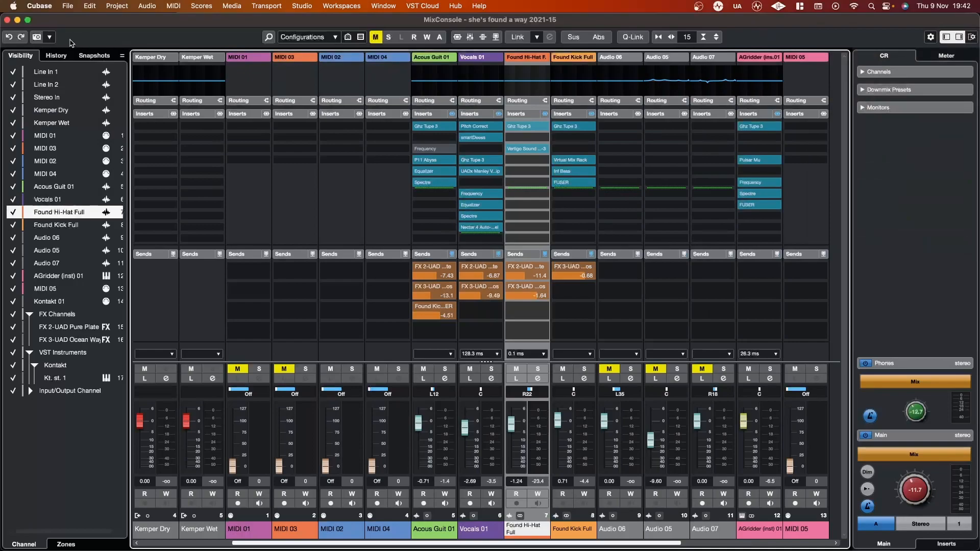
Step: Close the MixConsole window, reopen it to check the inserts under Constrain Delay Compensation, and return to the project window
left_click(8, 21)
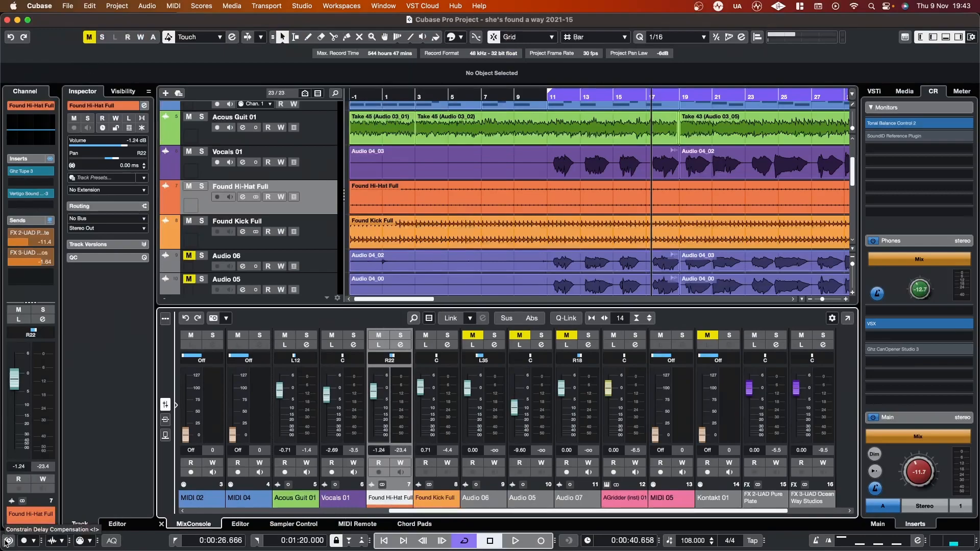
key("F3")
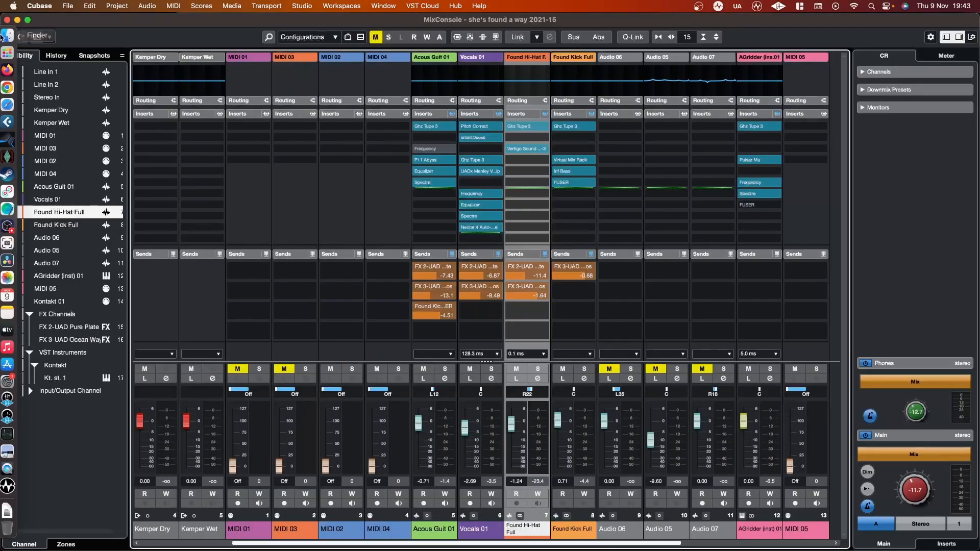
left_click(7, 20)
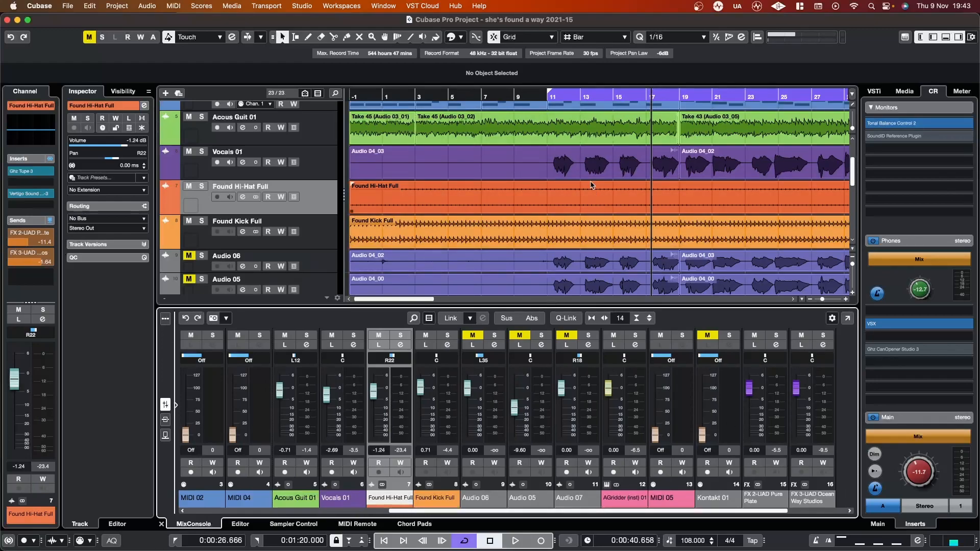
Step: Select the Acous Guit 01 and Vocals 01 tracks in turn and view their inserts in the channel strip
scroll(592, 184, "up", 3)
scroll(592, 184, "right", 5)
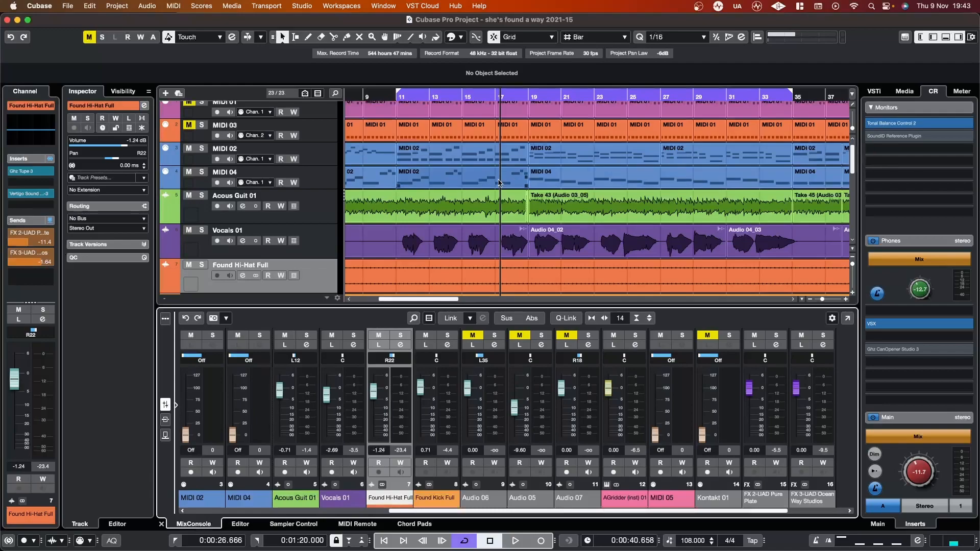
left_click(323, 211)
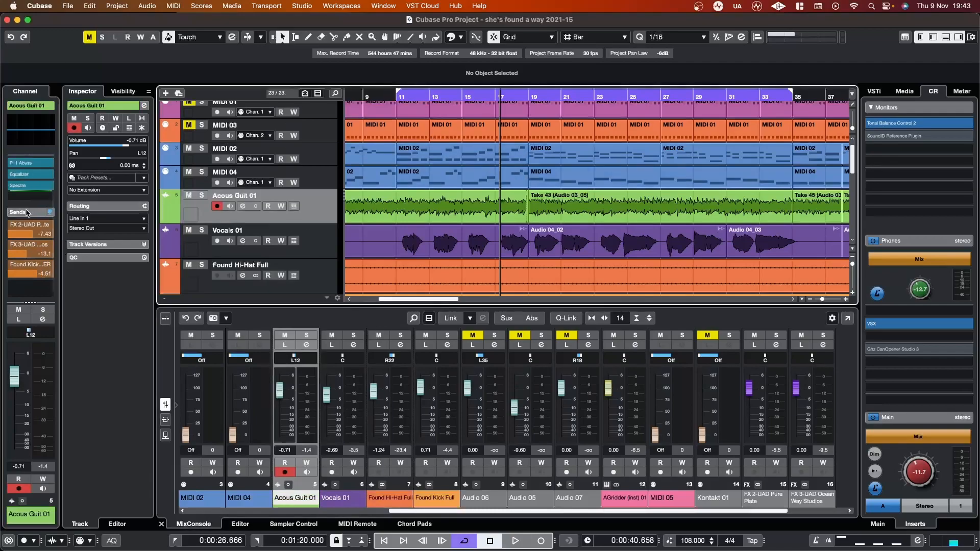
scroll(24, 193, "up", 2)
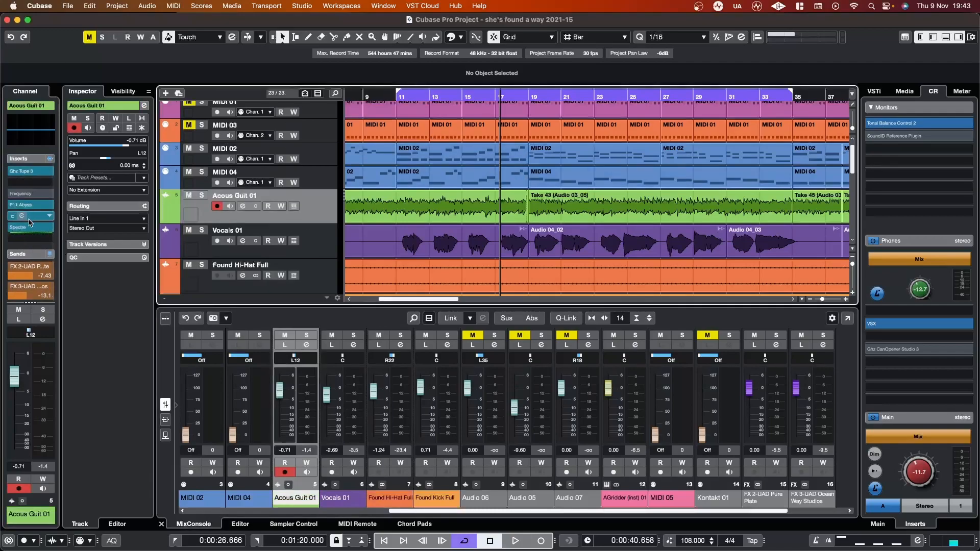
left_click(308, 241)
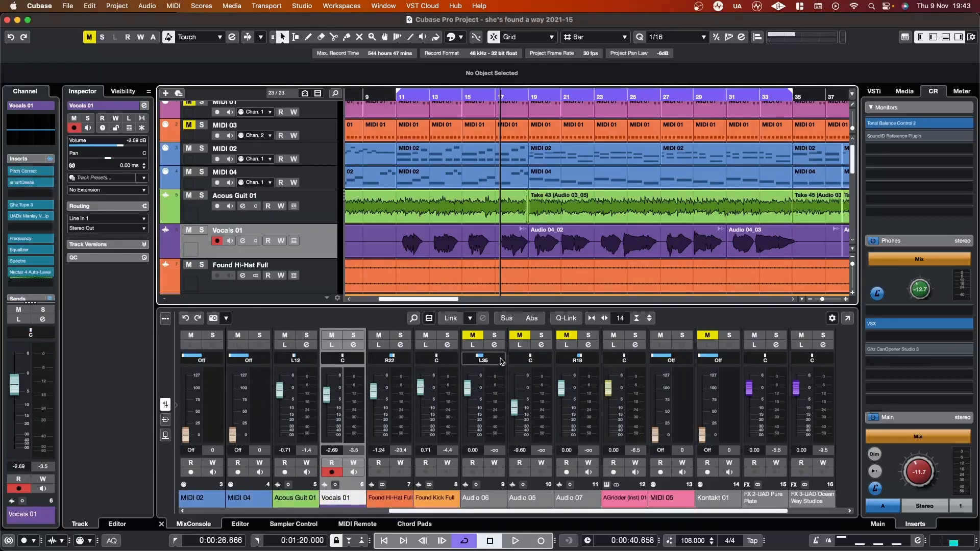
Step: Hide the lower zone and the Inspector in the project window
left_click(947, 36)
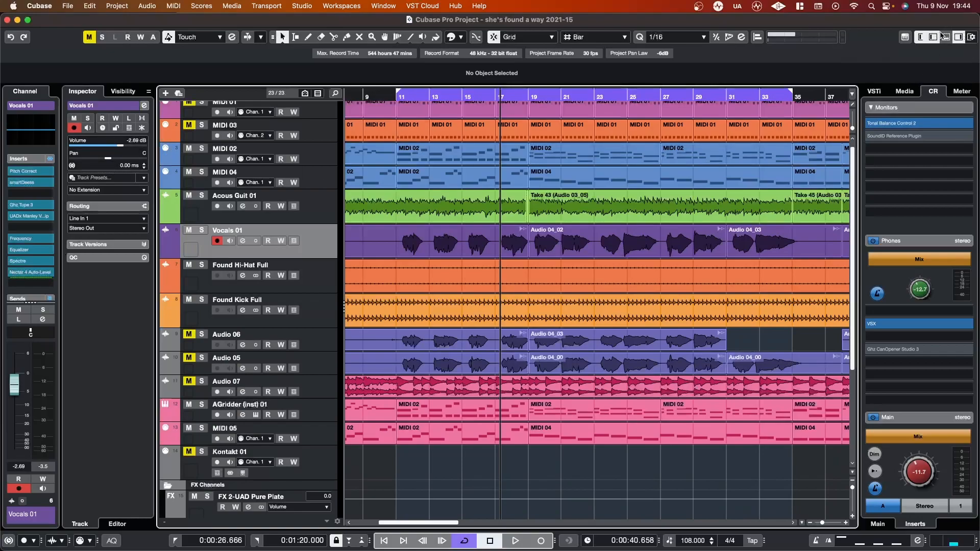
left_click(933, 40)
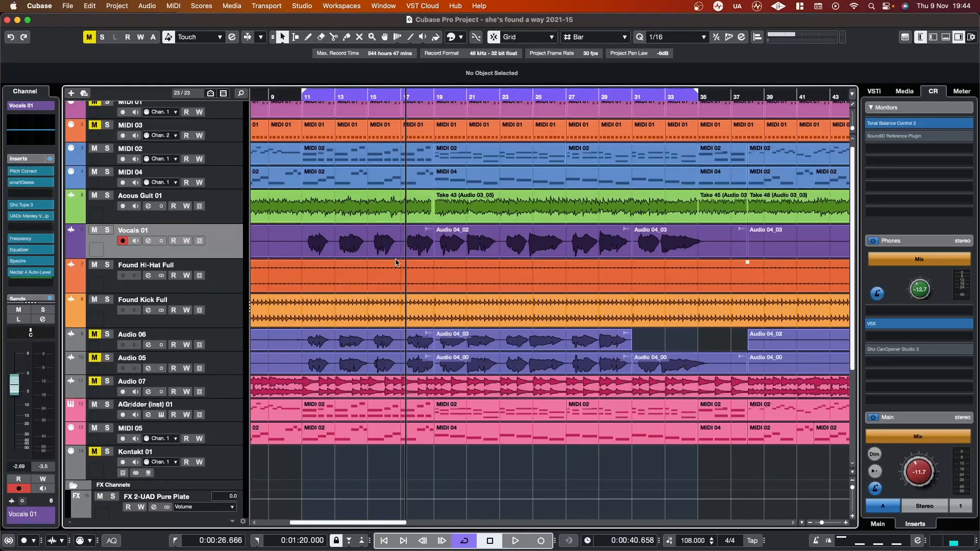
scroll(398, 263, "left", 5)
scroll(397, 263, "up", 1)
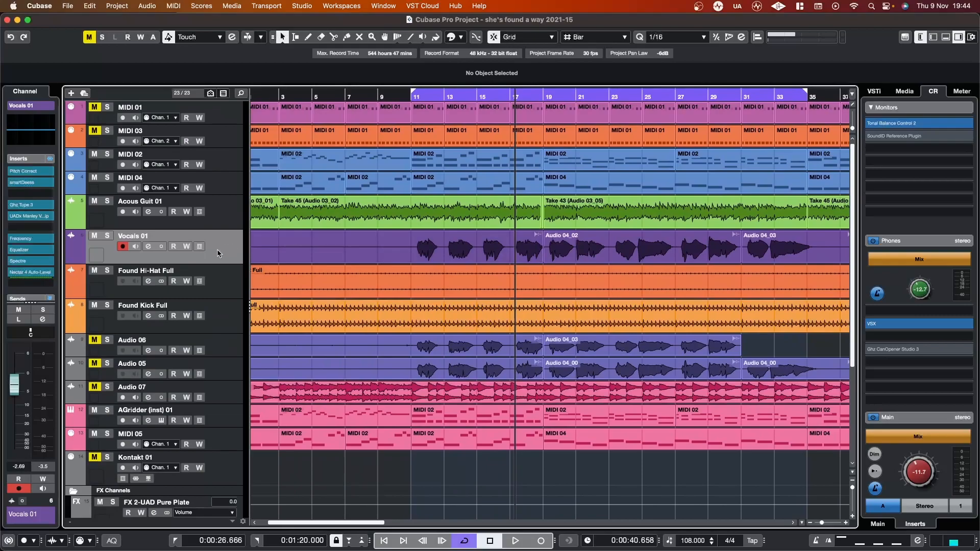
Step: Select the Found Hi-Hat Full and Found Kick Full tracks in turn and examine their inserts and sends
left_click(209, 280)
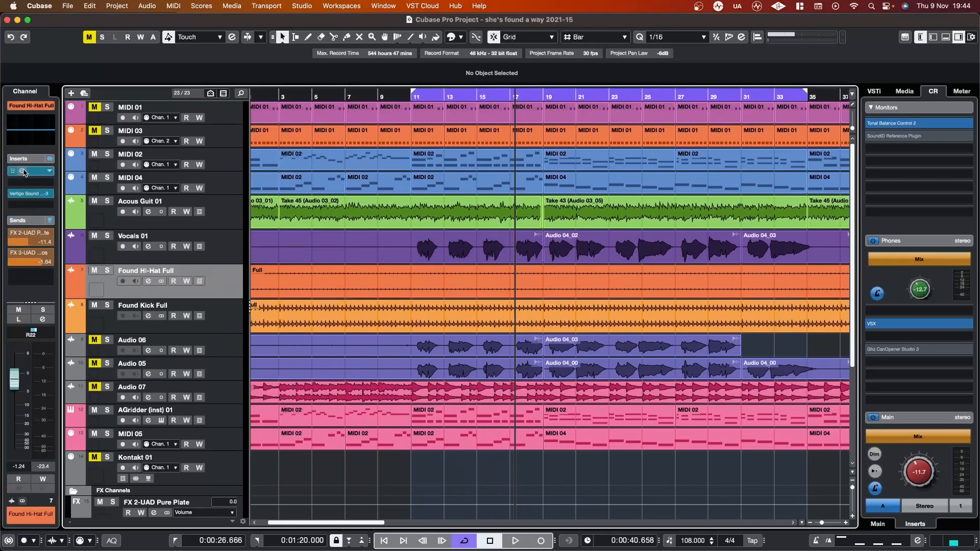
left_click(211, 323)
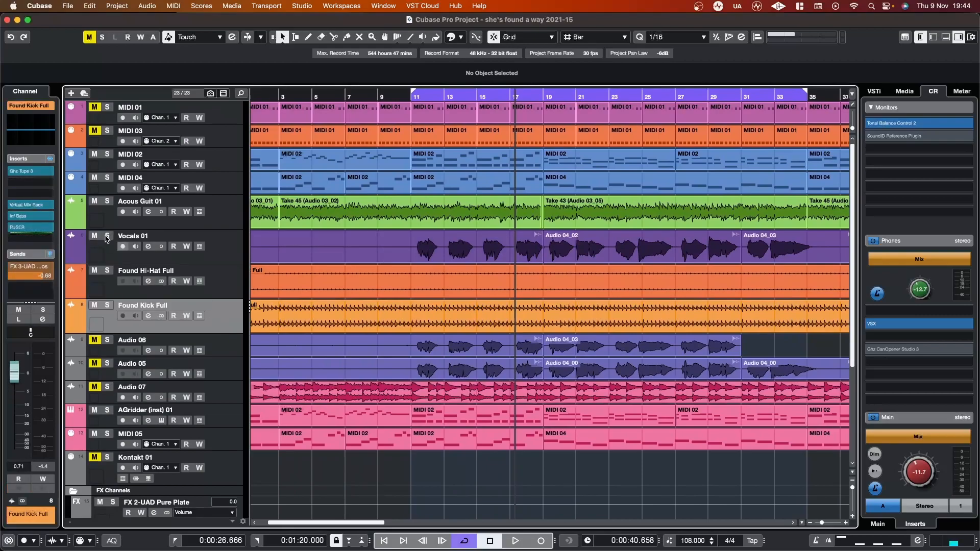
scroll(36, 188, "down", 1)
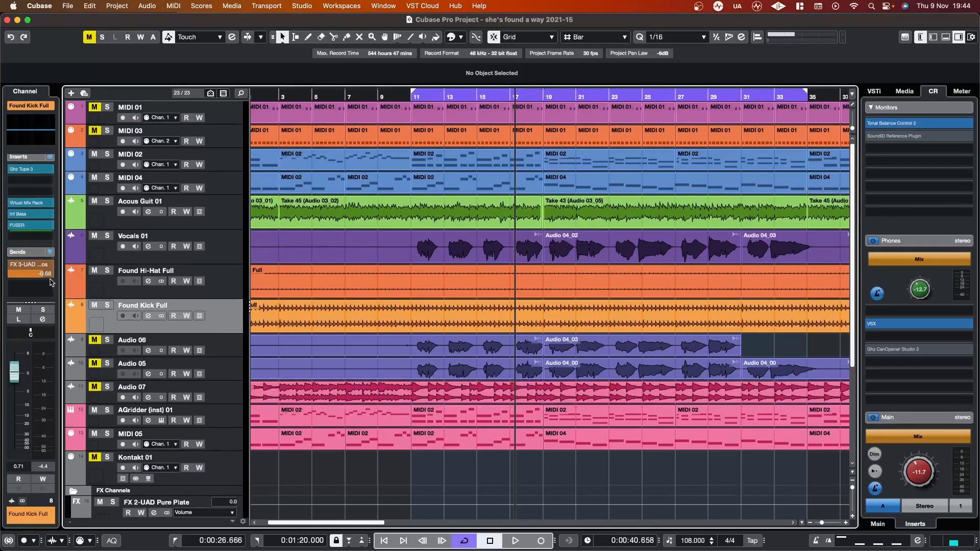
scroll(39, 276, "up", 1)
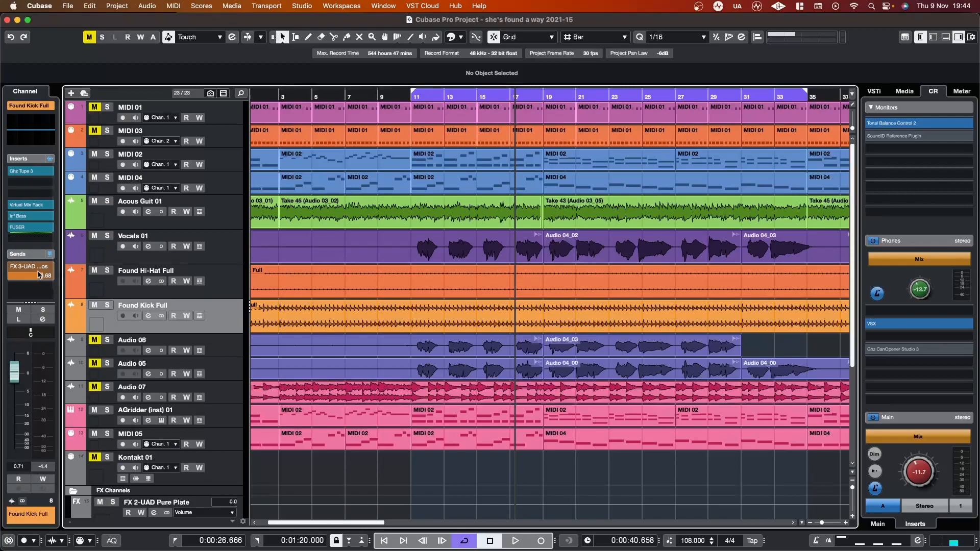
scroll(30, 282, "down", 1)
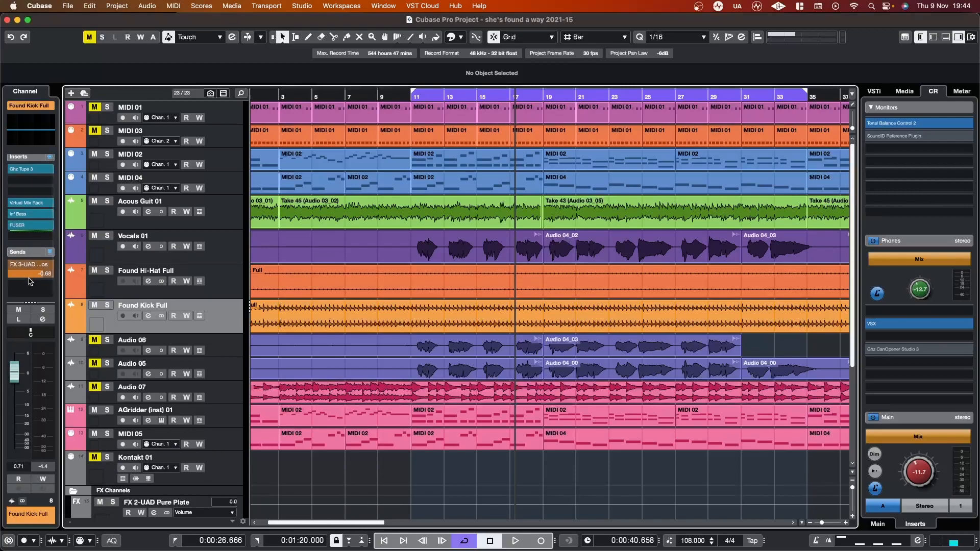
scroll(30, 281, "up", 1)
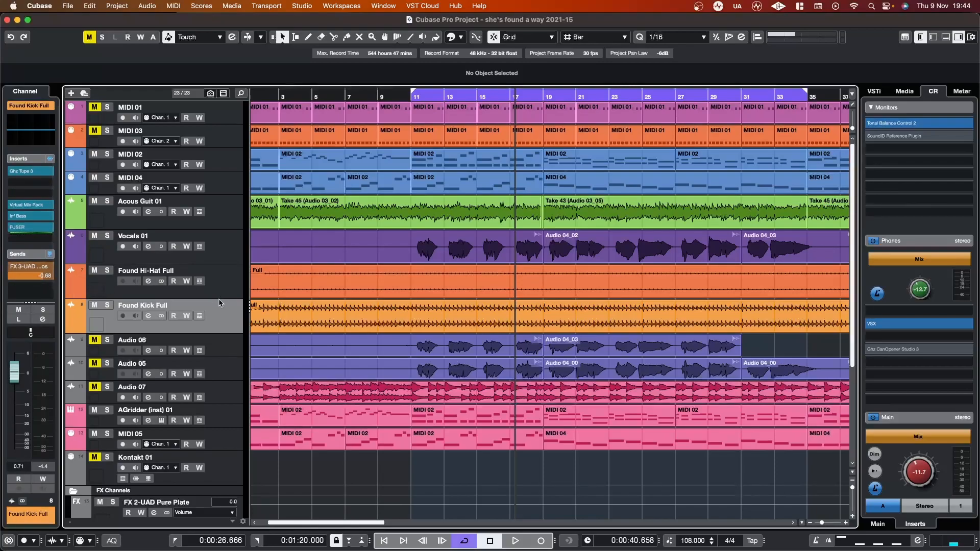
scroll(203, 331, "down", 2)
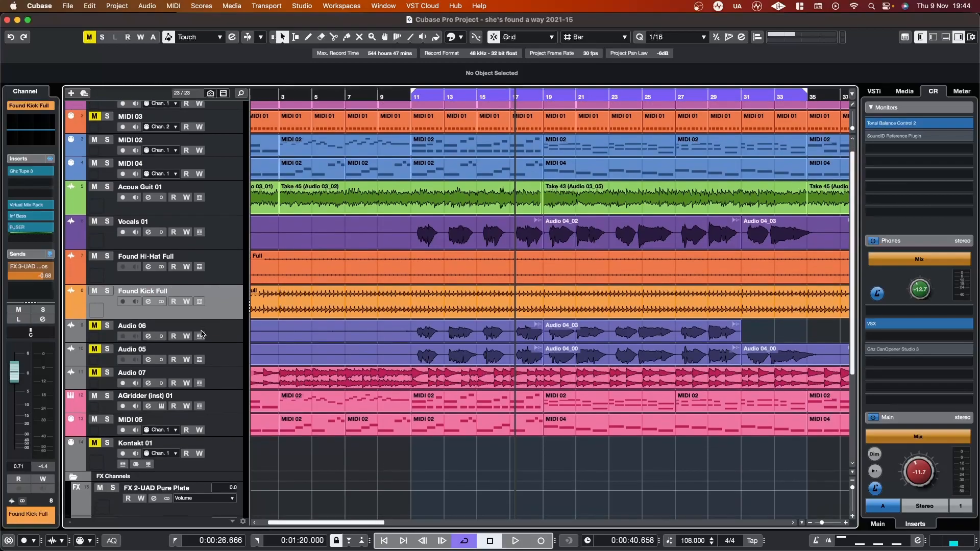
scroll(203, 333, "up", 2)
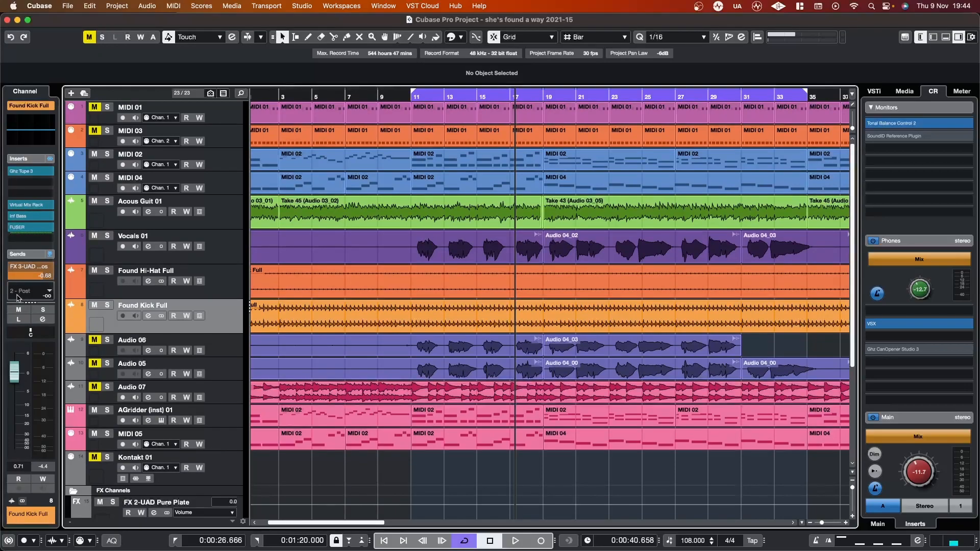
Step: Enlarge the rack area of the Found Kick Full channel strip, view the FX 3-UAD Ocean Way Studios send's options, and shrink it back
left_click_drag(28, 303, 28, 327)
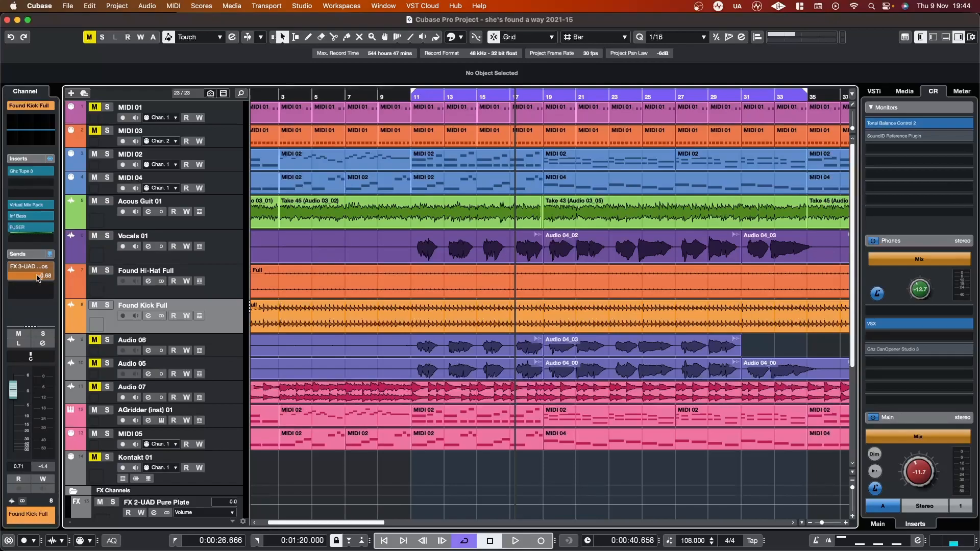
right_click(37, 278)
left_click(38, 278)
right_click(37, 279)
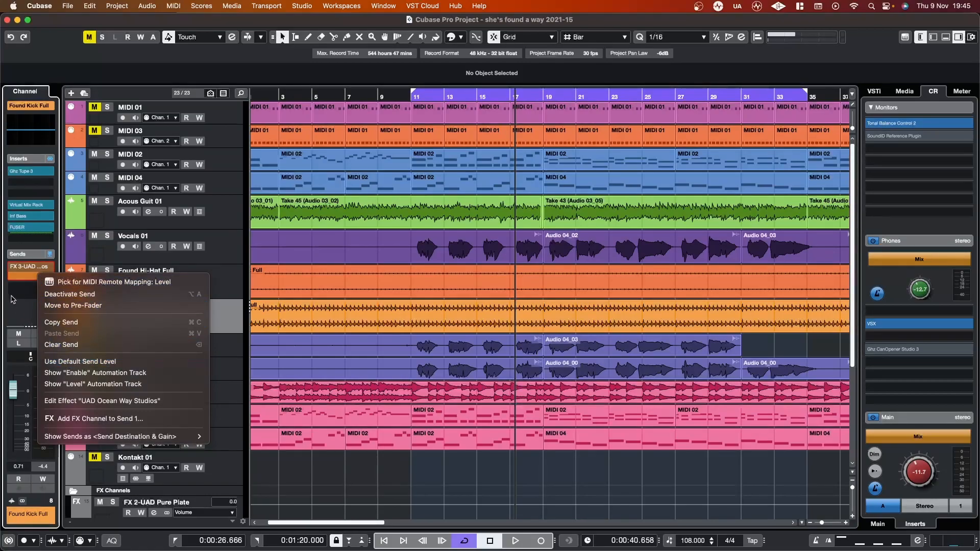
left_click(20, 306)
left_click_drag(30, 328, 30, 305)
mouse_move(35, 292)
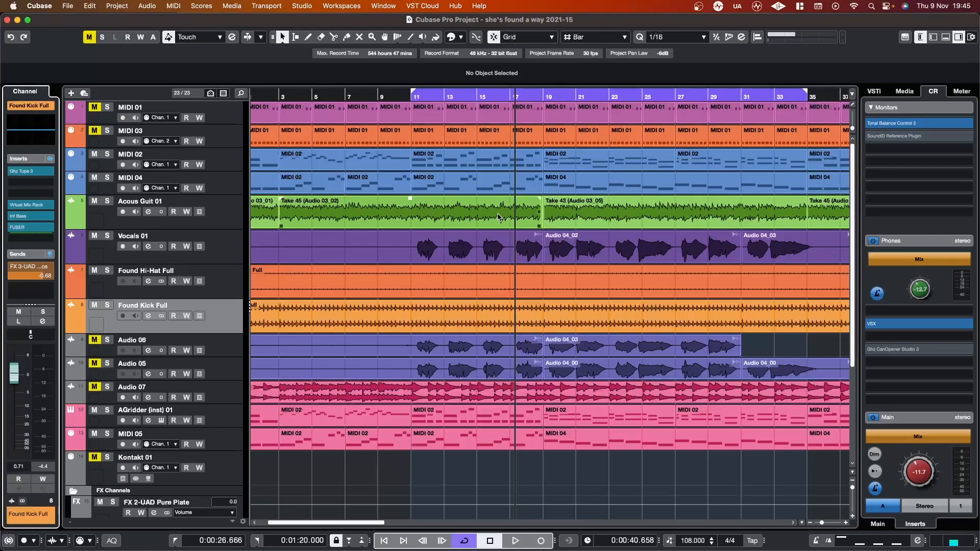
scroll(573, 193, "right", 5)
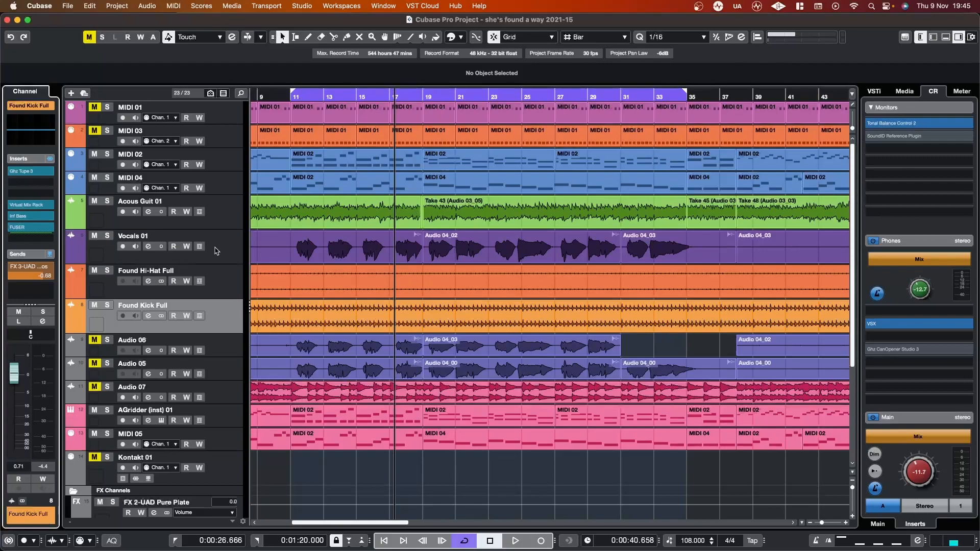
scroll(391, 259, "left", 3)
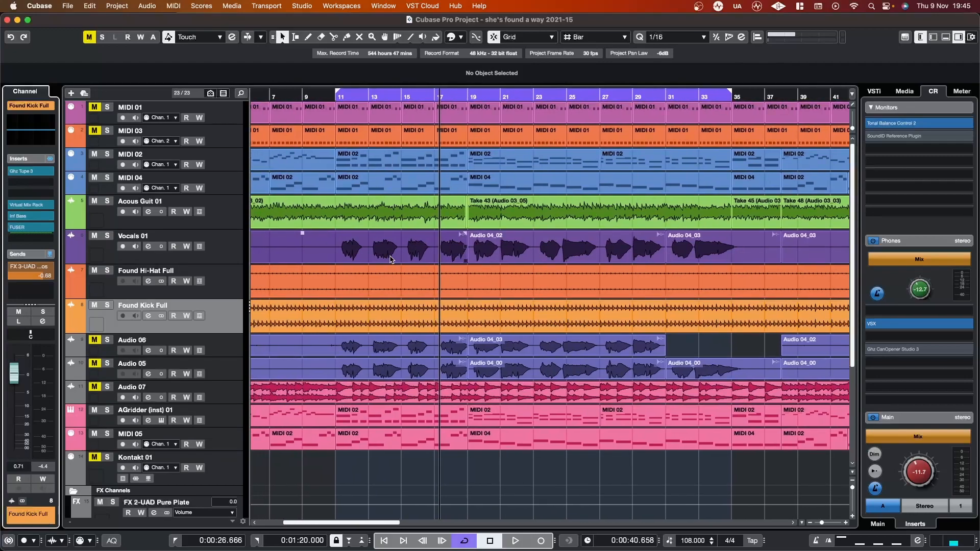